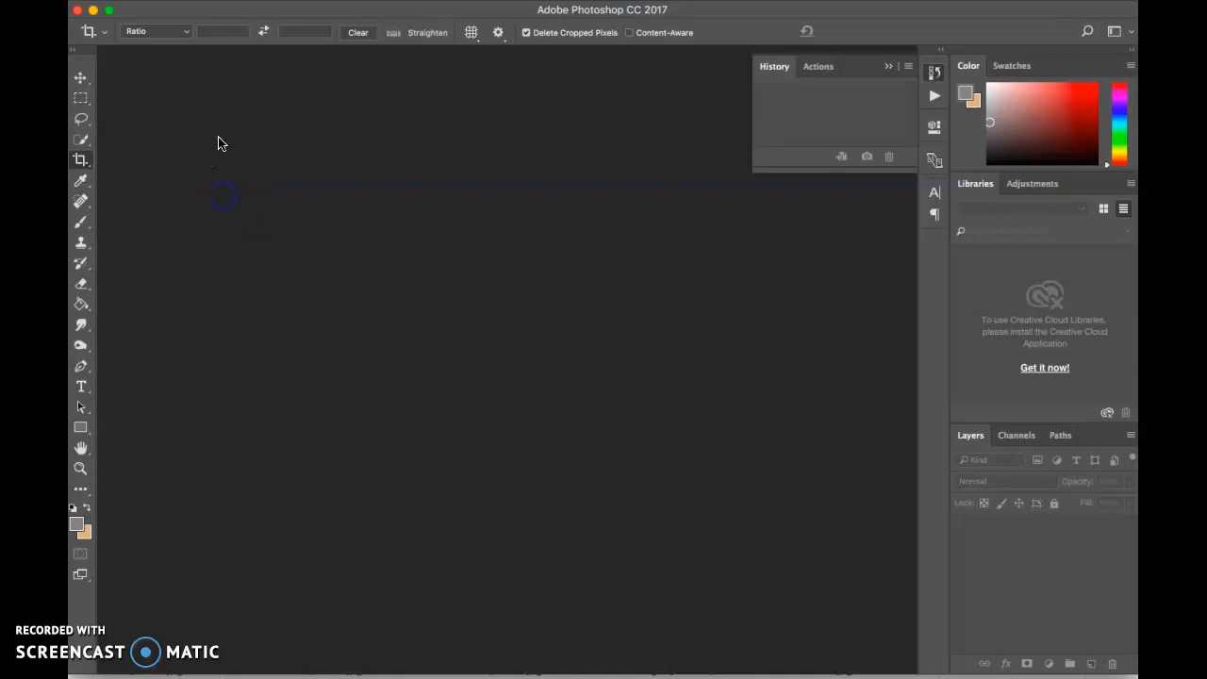
Open the three JPEG photos dated 20191003 from the Downloads folder.
click(189, 0)
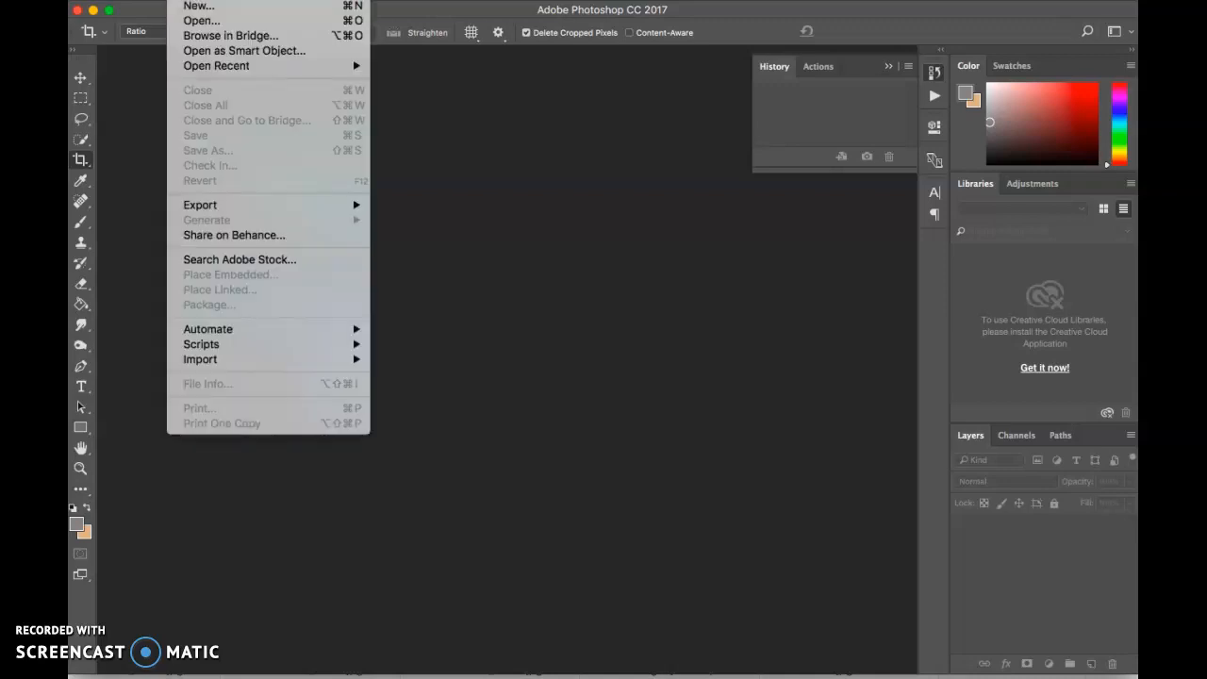
click(198, 23)
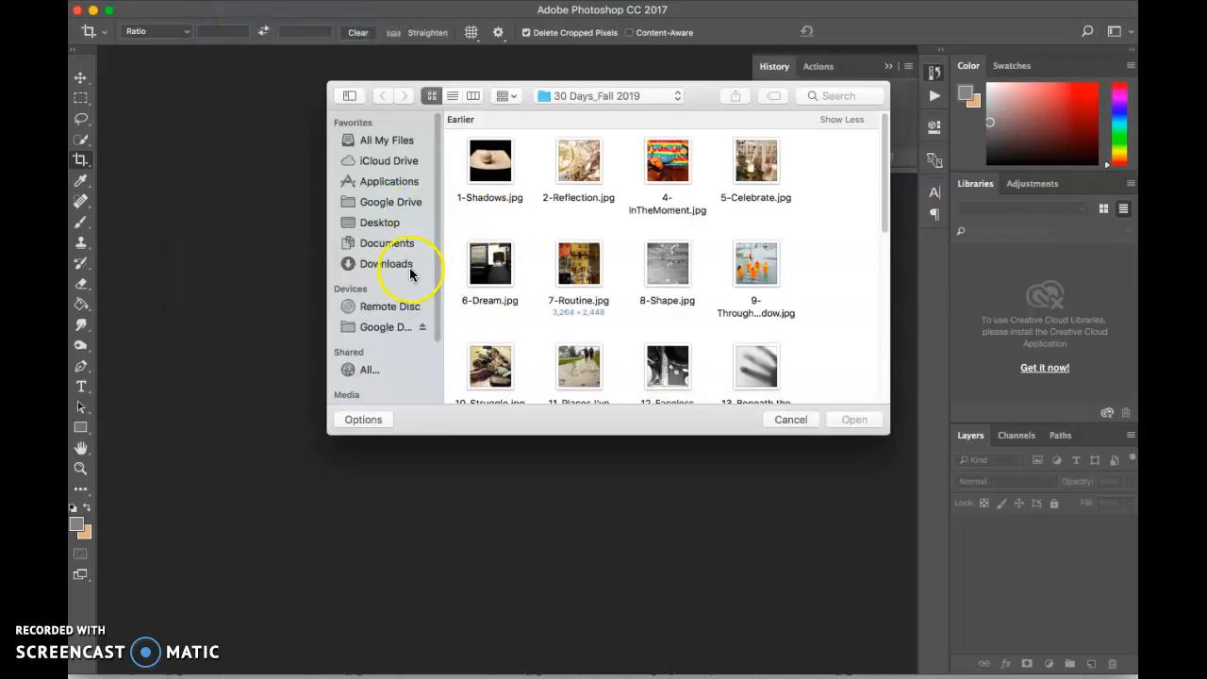
click(406, 264)
drag(715, 148, 465, 183)
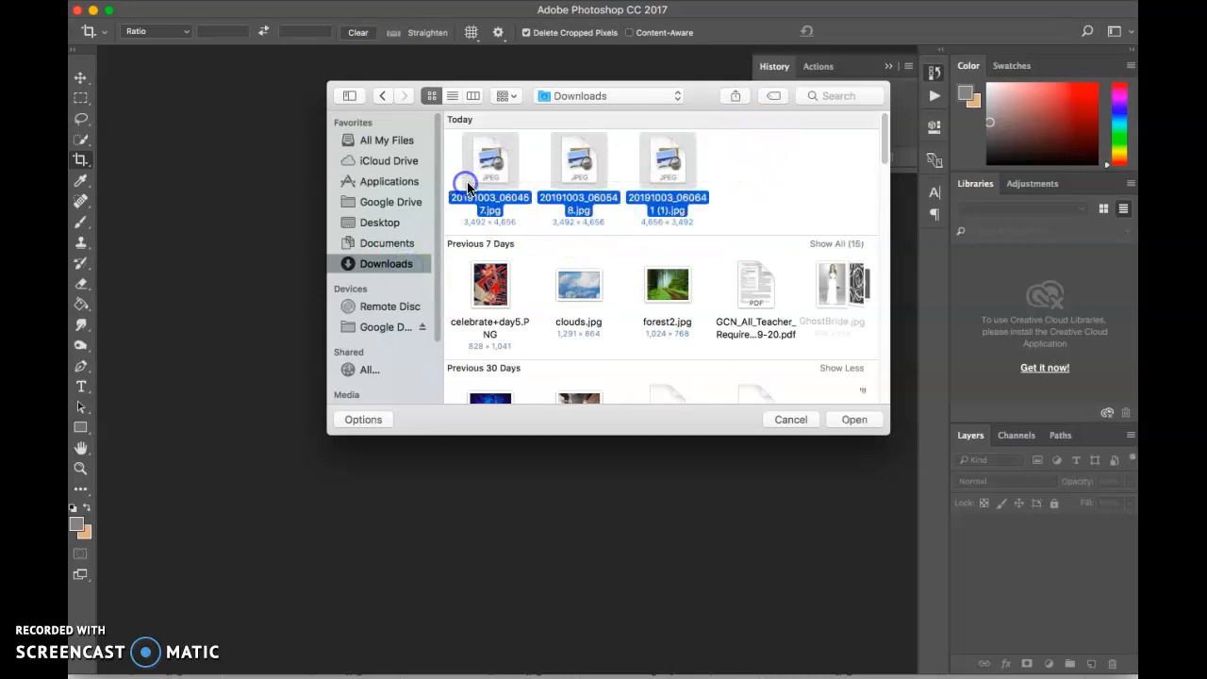
click(852, 419)
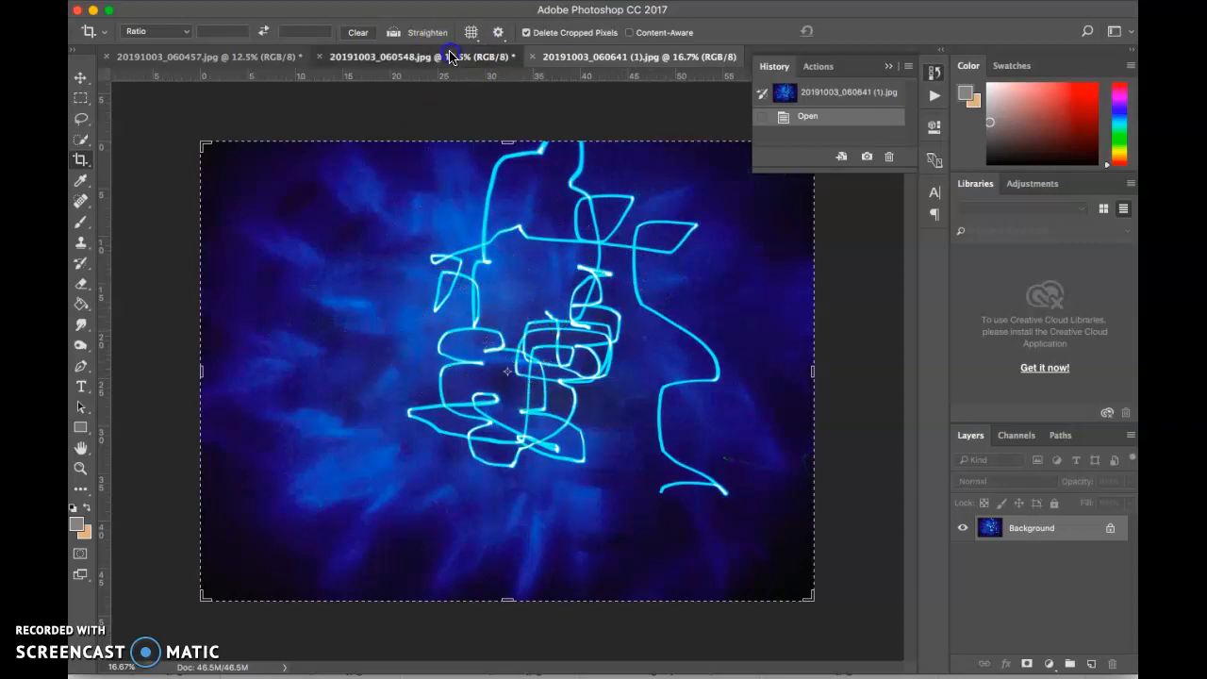
Look through the opened photos and check the image size and resolution of 20191003_060641 (1).jpg.
click(372, 57)
click(238, 57)
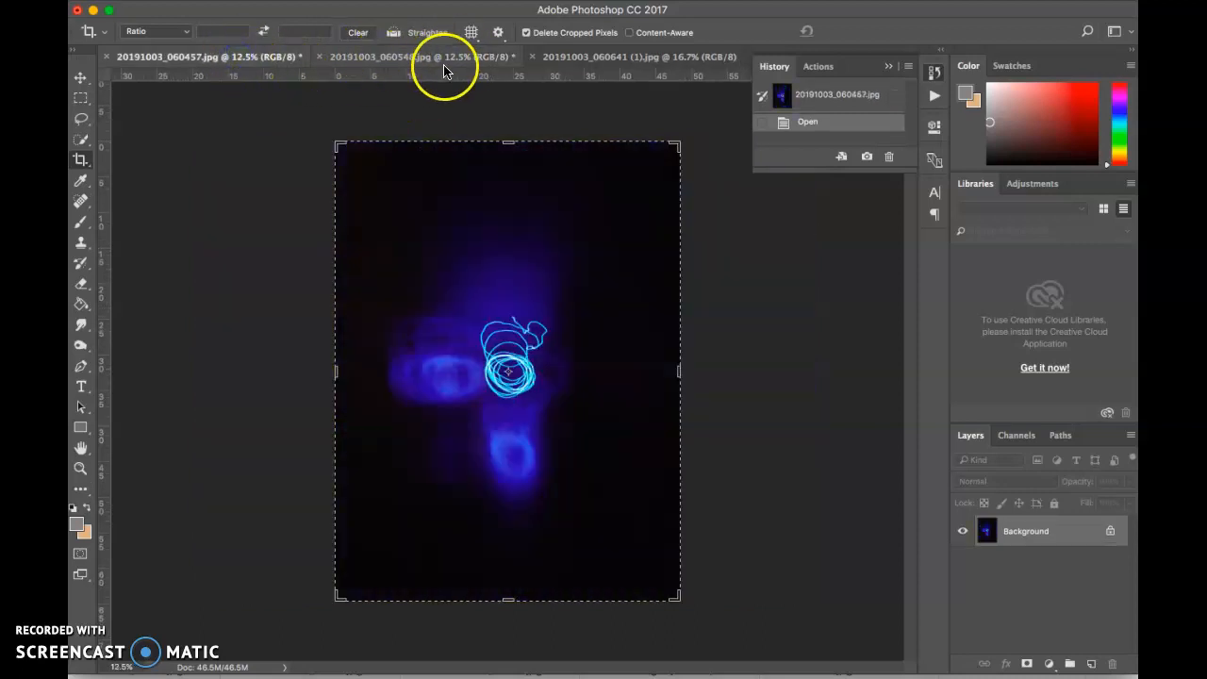
click(550, 59)
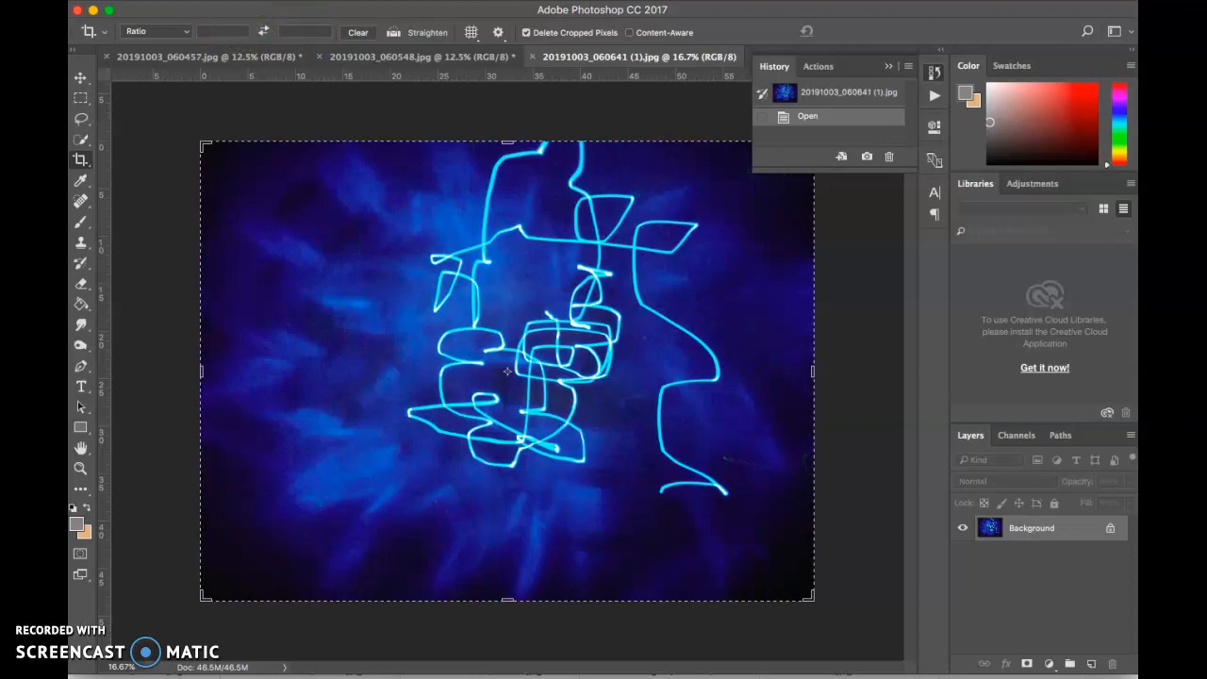
click(252, 1)
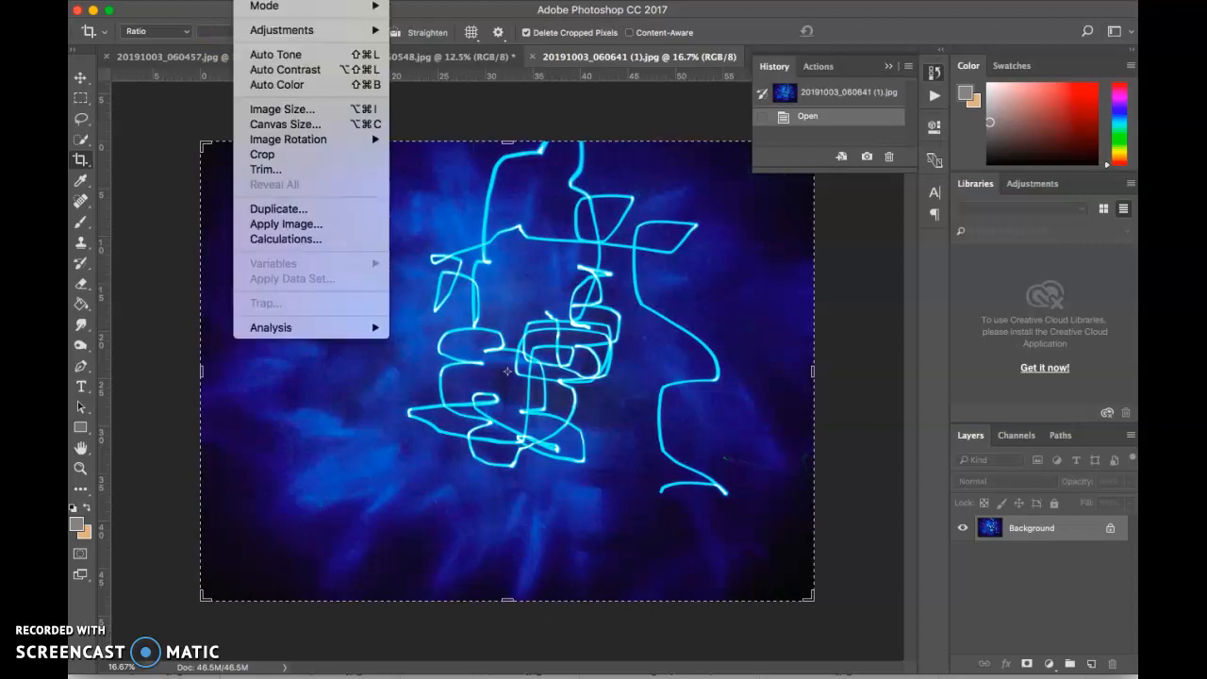
click(269, 115)
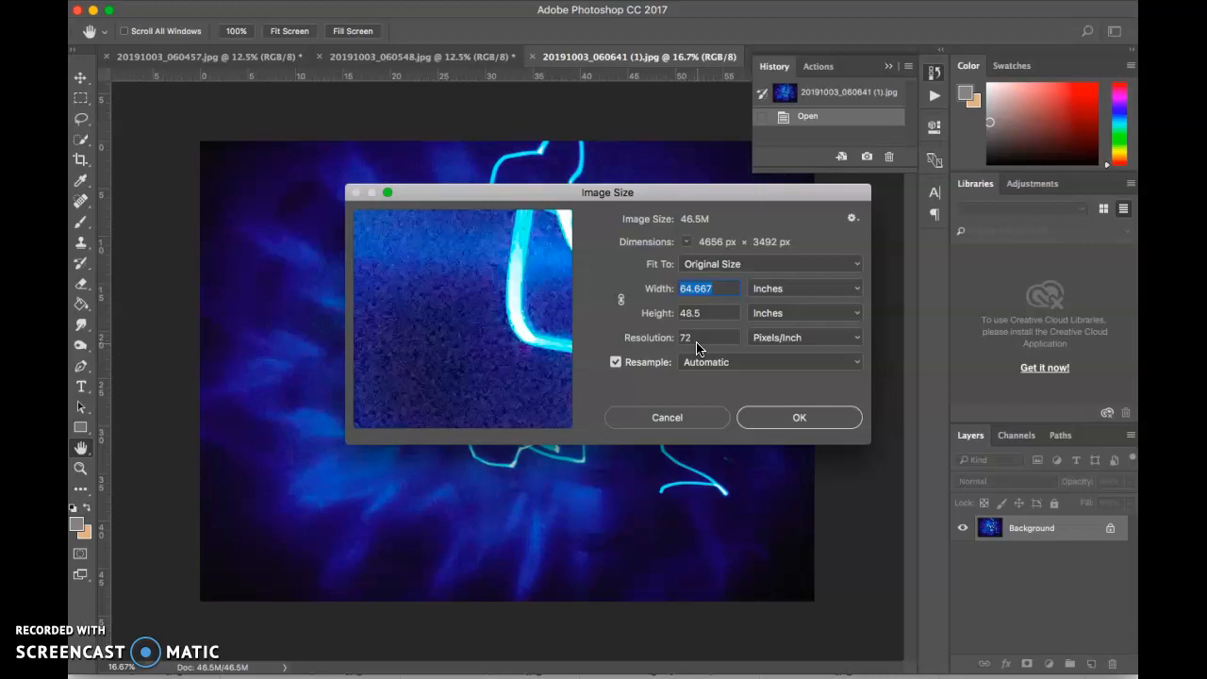
click(695, 421)
key(c)
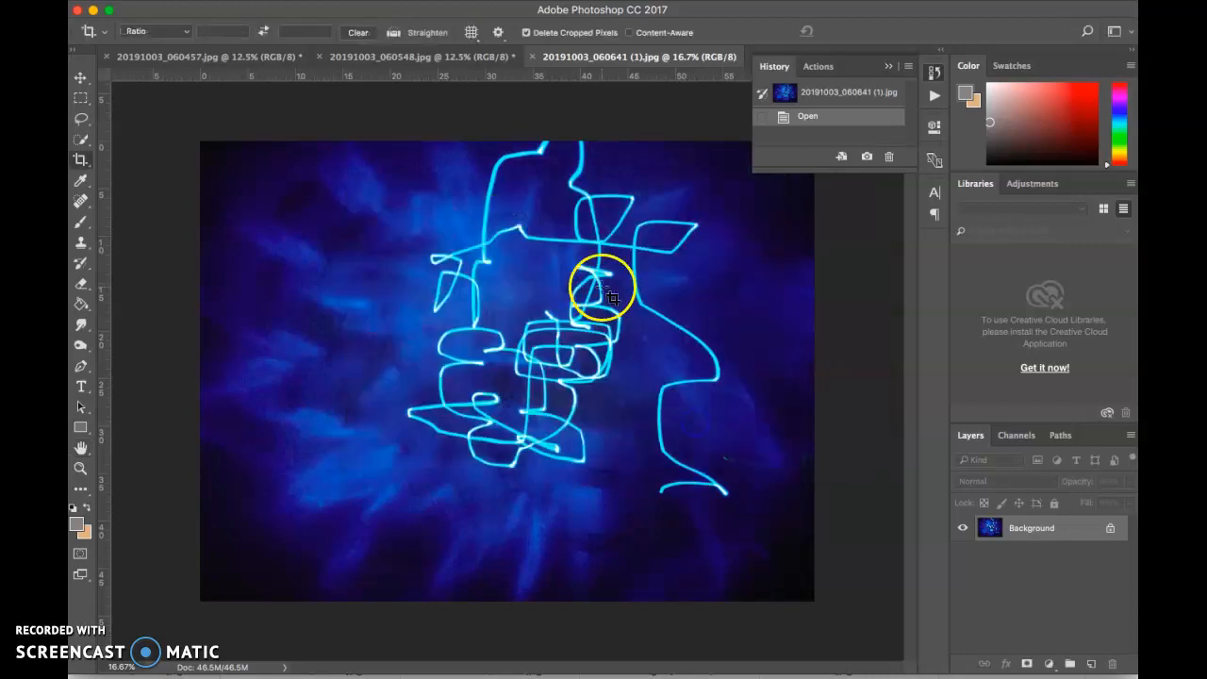
Check the dimensions and resolution of 20191003_060548.jpg, leaving its image size unapplied.
click(400, 57)
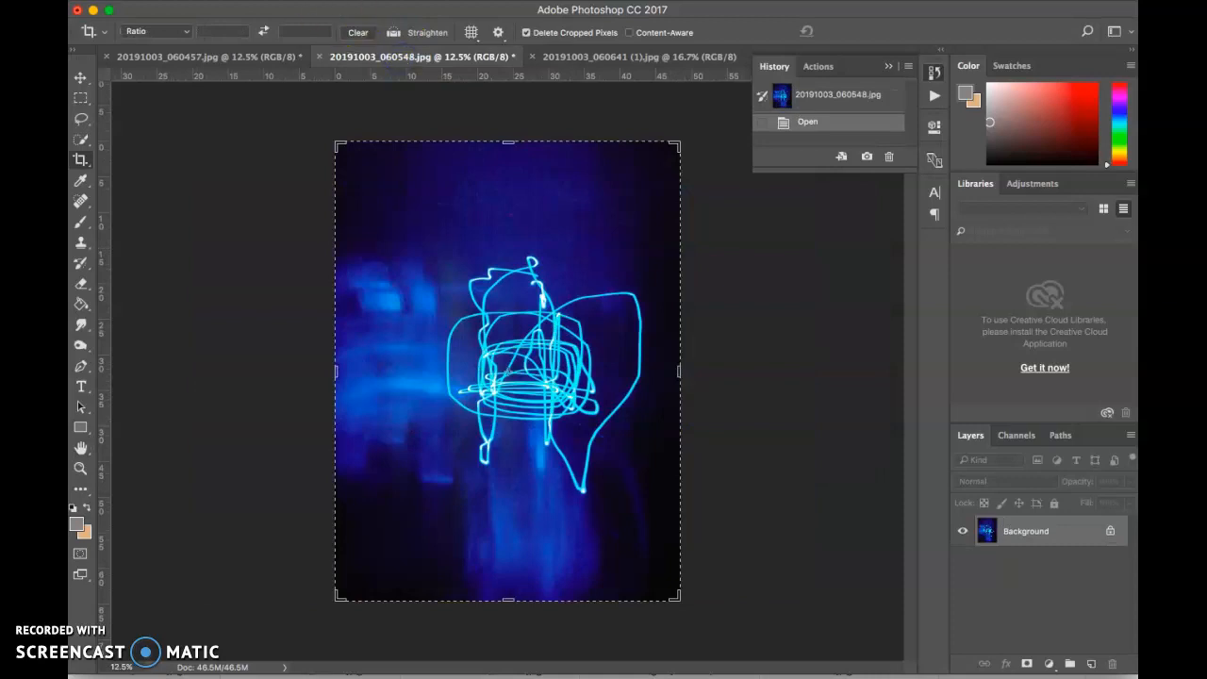
click(252, 1)
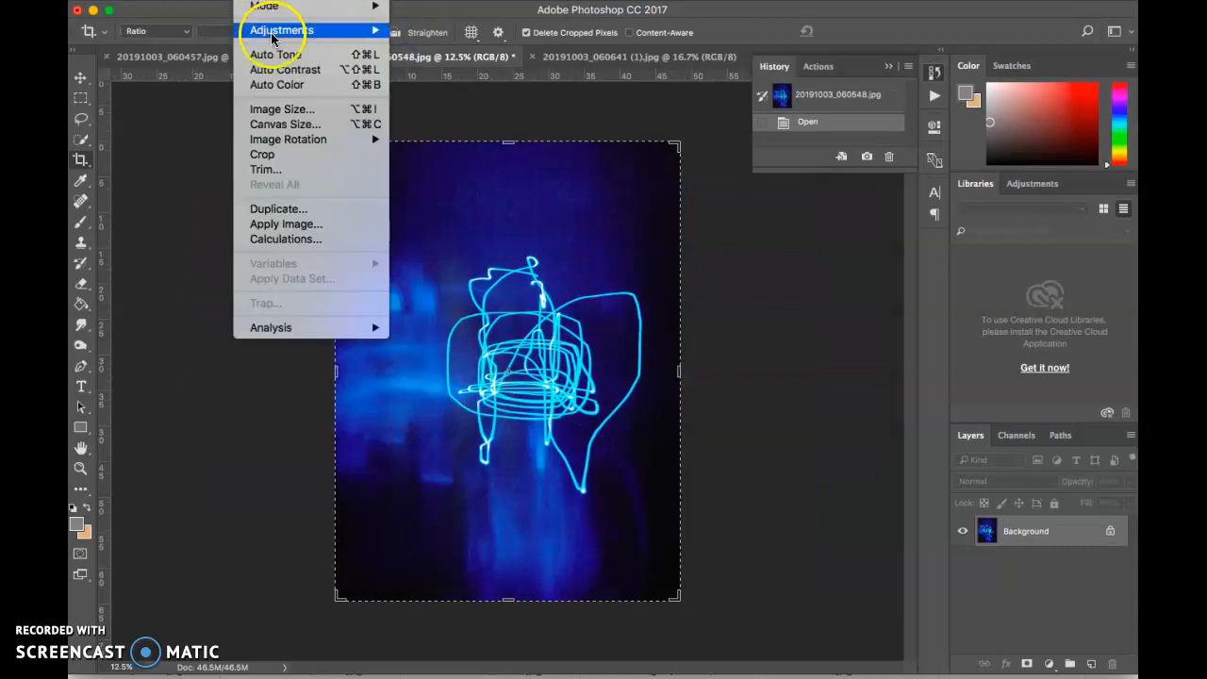
click(291, 110)
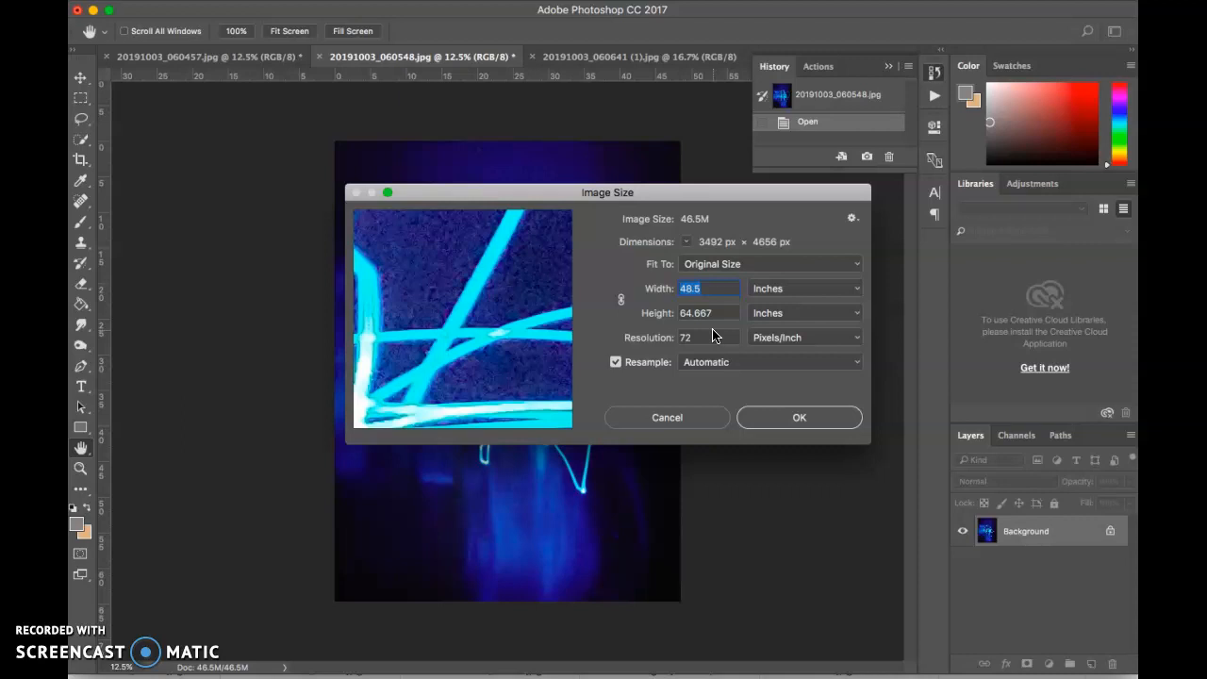
click(705, 313)
click(702, 341)
double_click(700, 330)
click(87, 660)
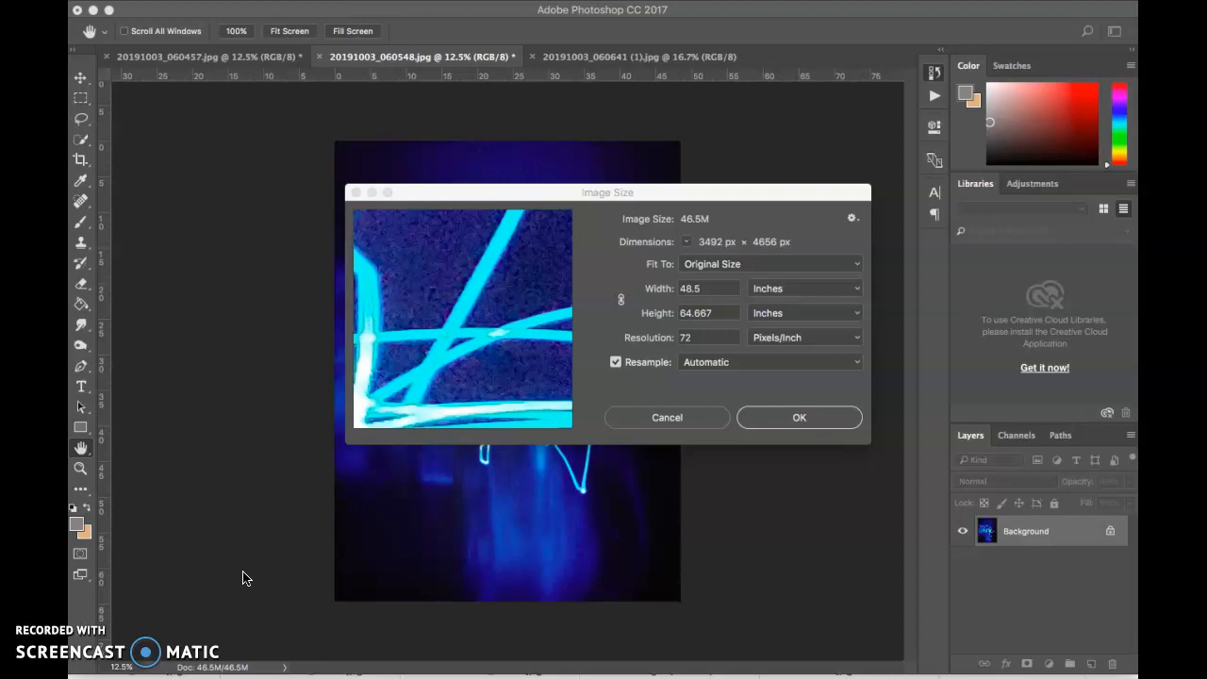
click(702, 418)
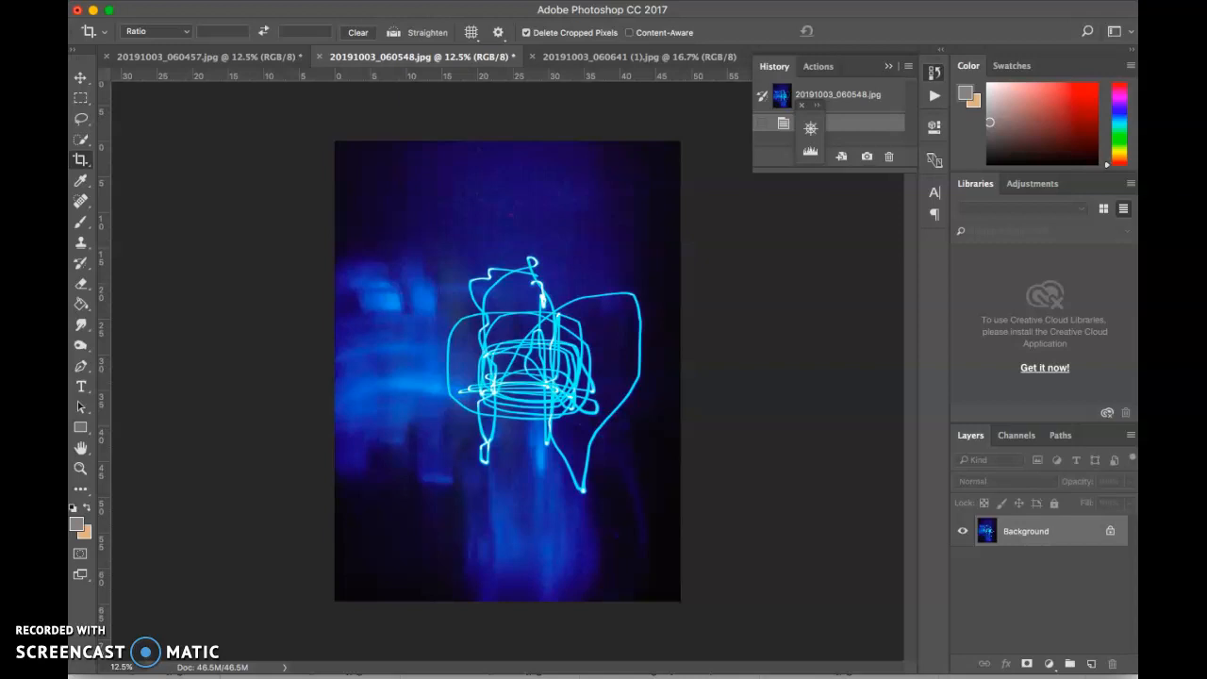
Start a new landscape document and set its size to 24 inches wide by 10 inches high.
click(179, 1)
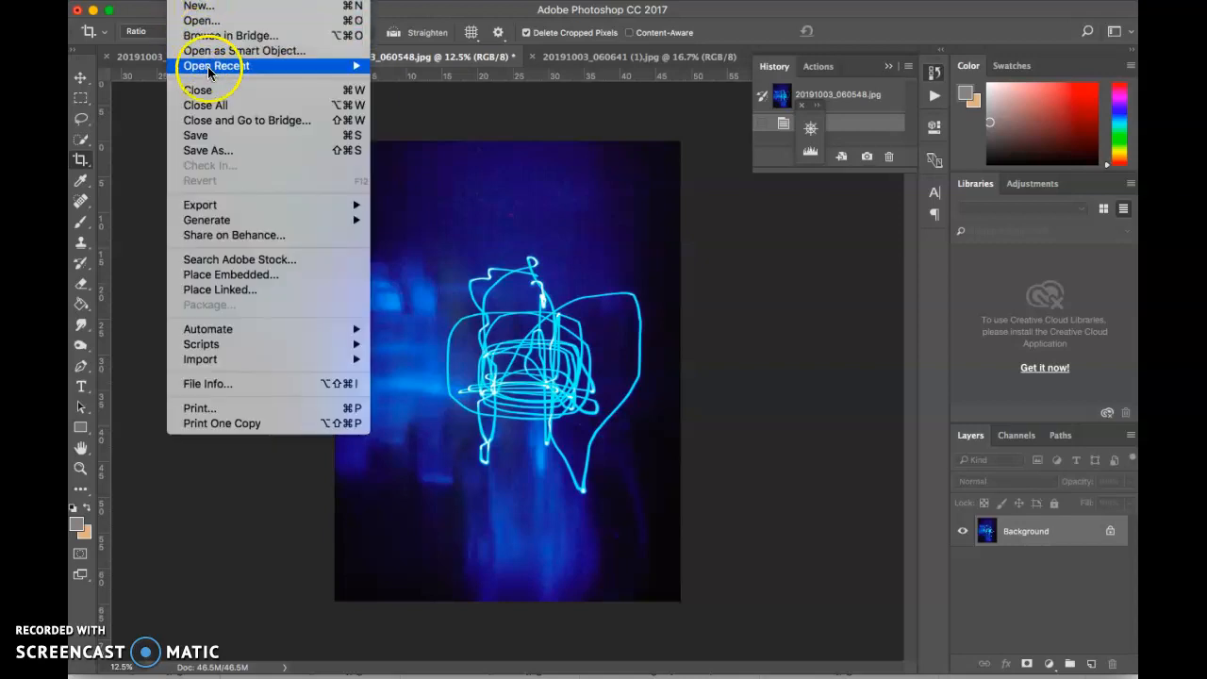
click(198, 6)
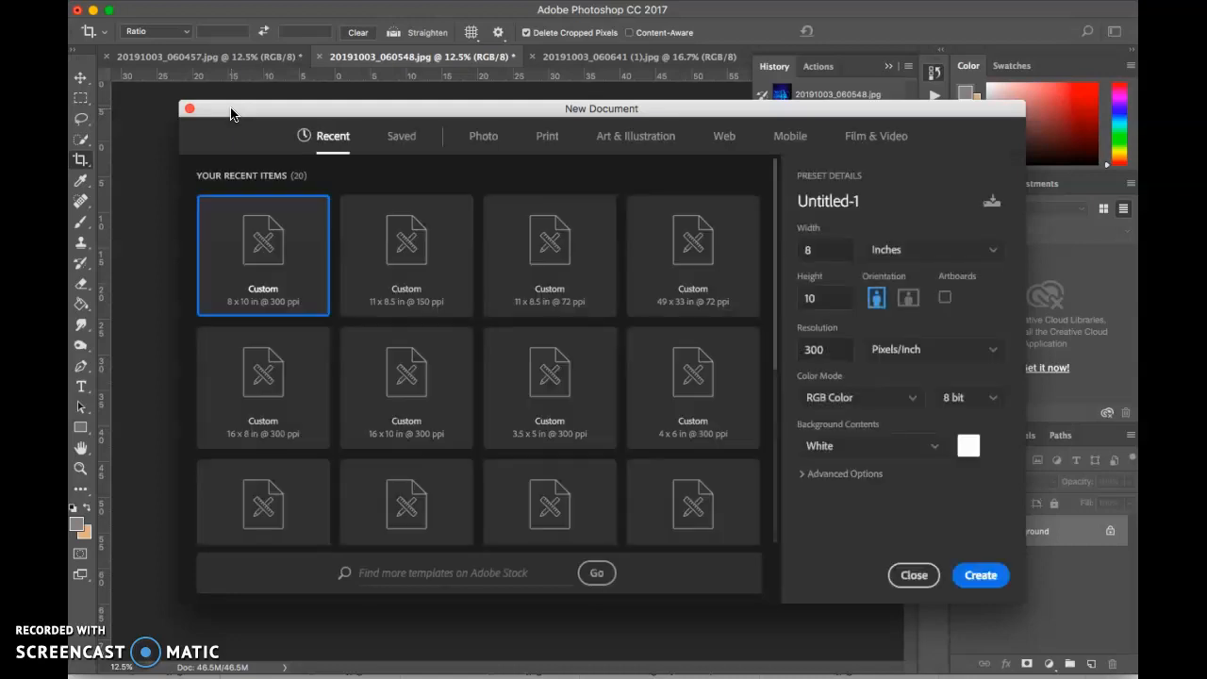
click(908, 299)
click(908, 302)
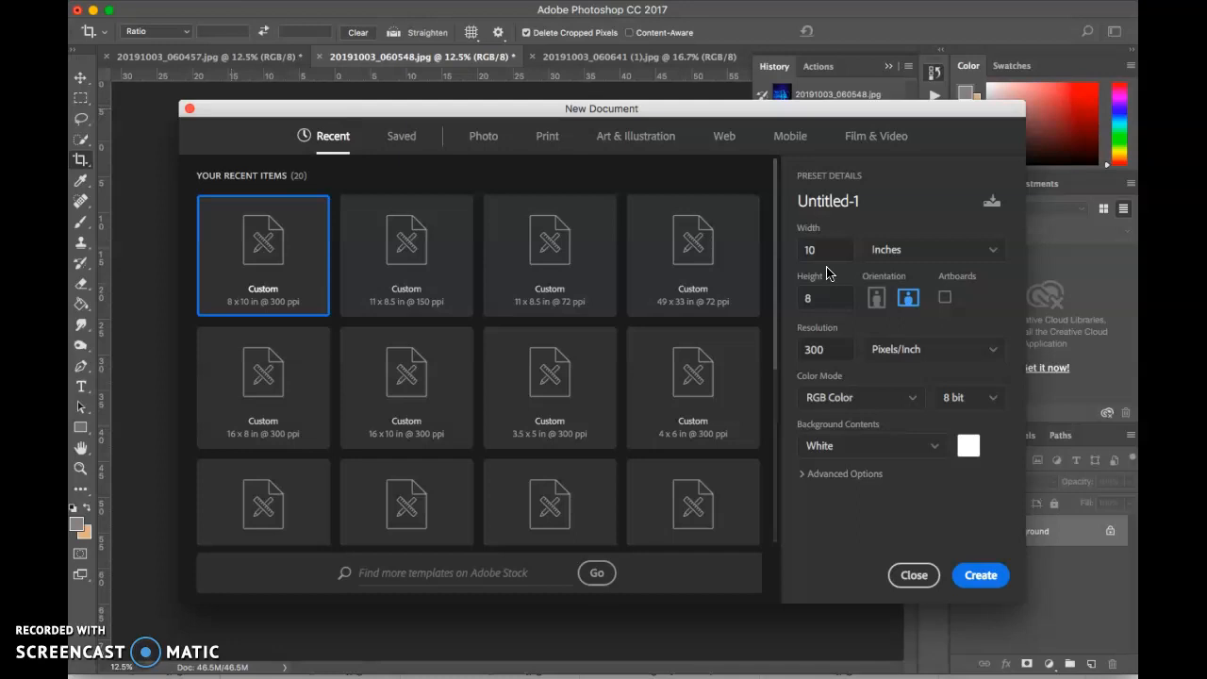
double_click(820, 298)
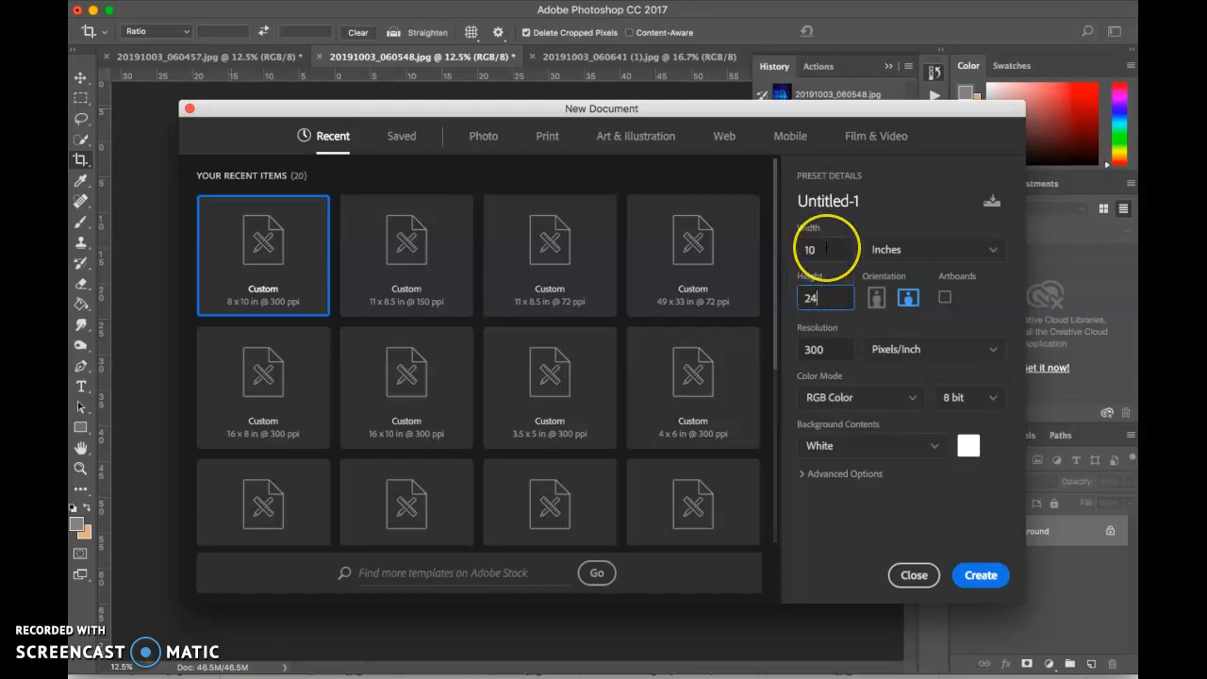
click(825, 297)
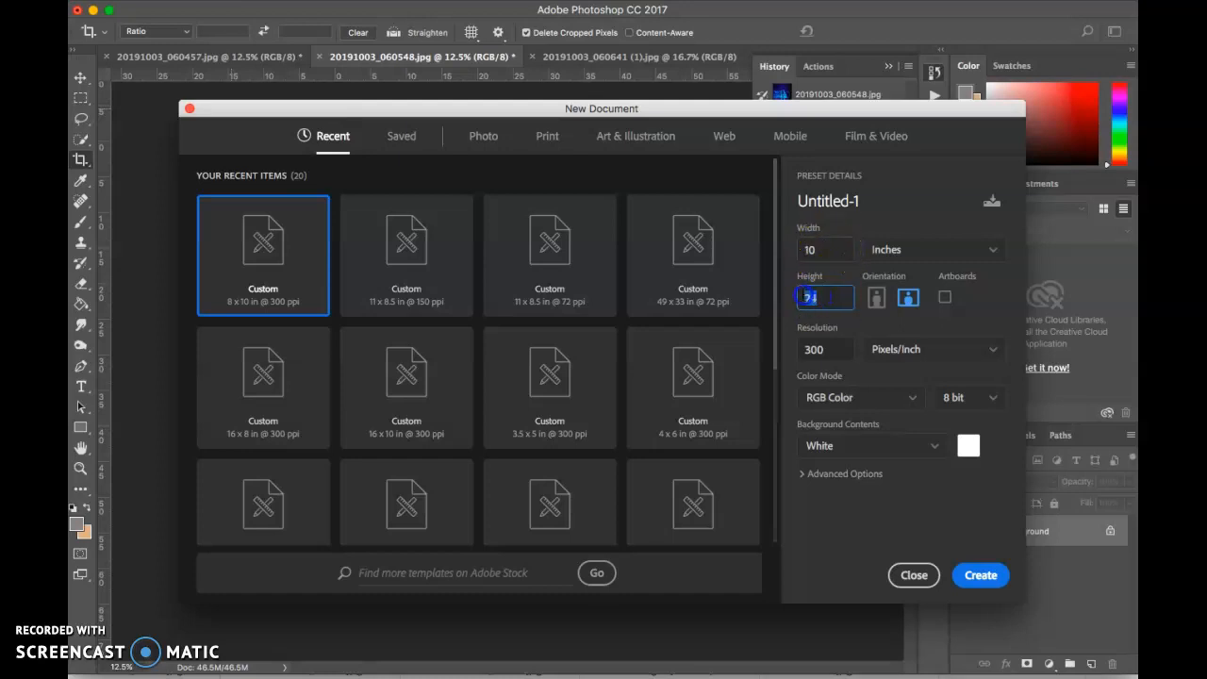
click(811, 250)
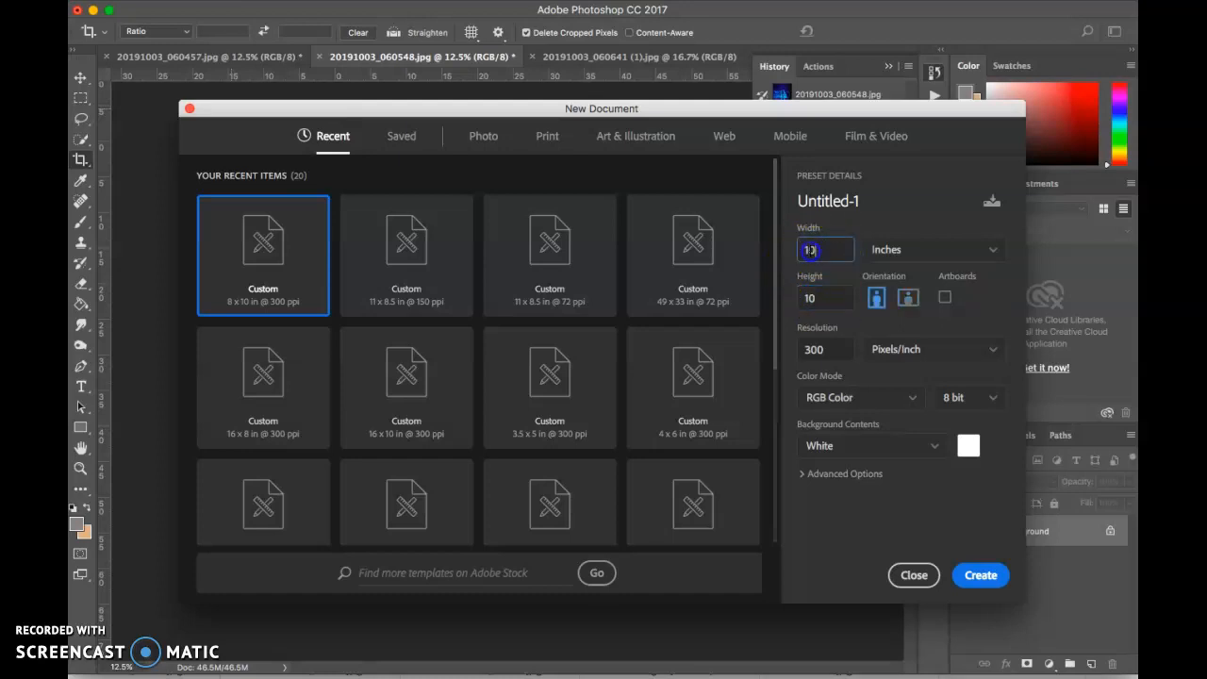
text(24)
click(854, 316)
click(838, 304)
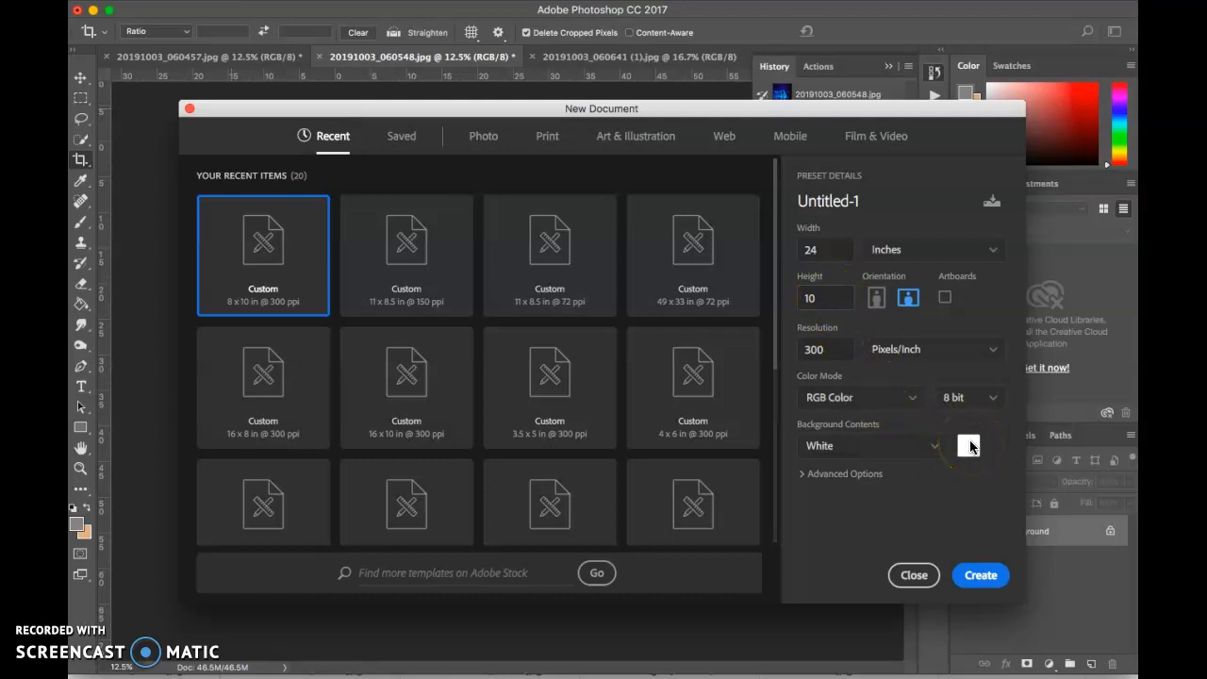
Set the new document's background colour to dark grey 443f3f and create the document.
click(970, 446)
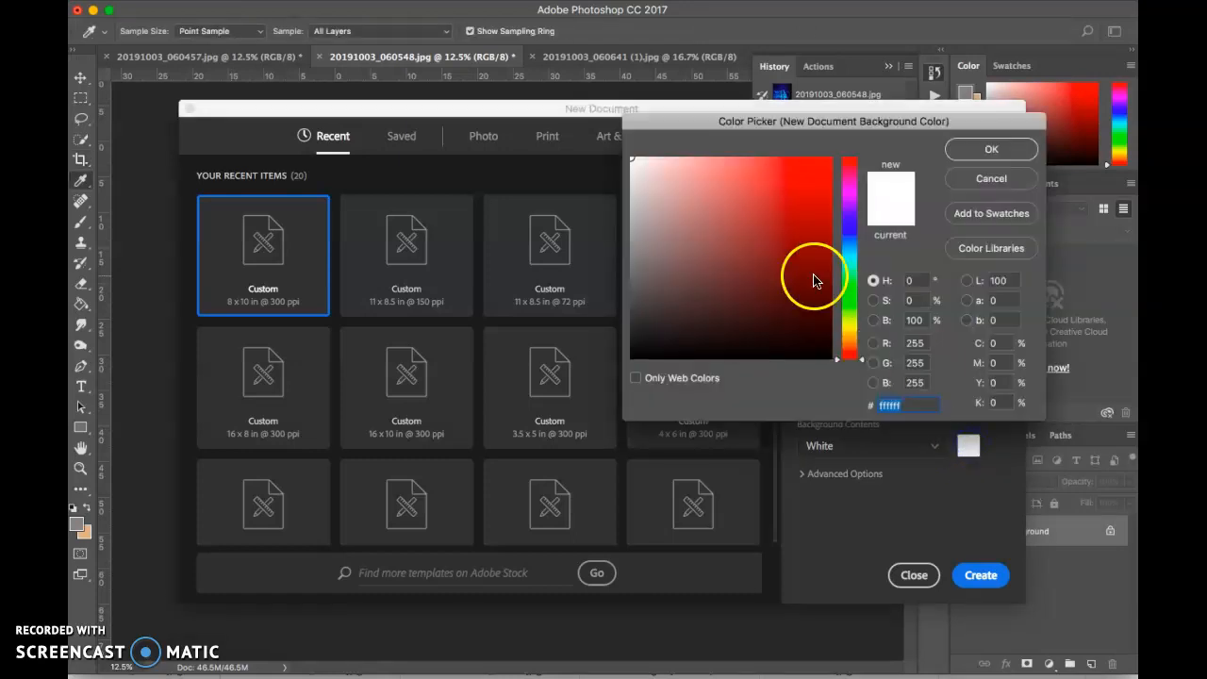
click(650, 331)
drag(650, 327, 645, 305)
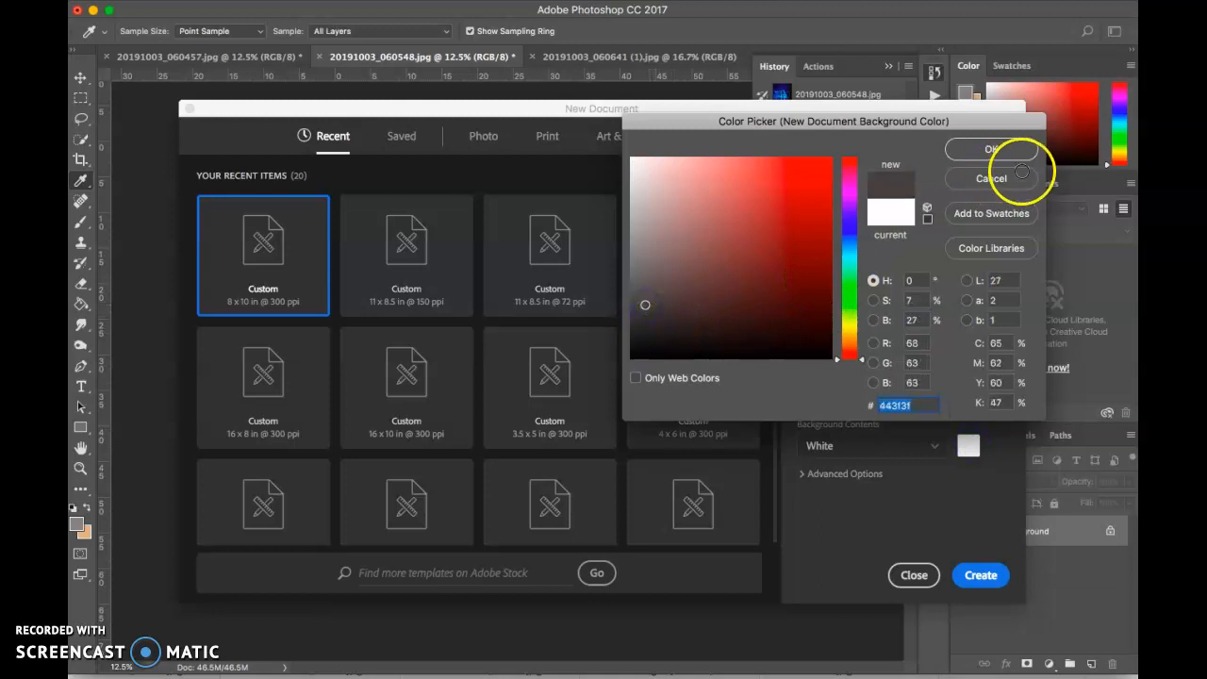
click(994, 150)
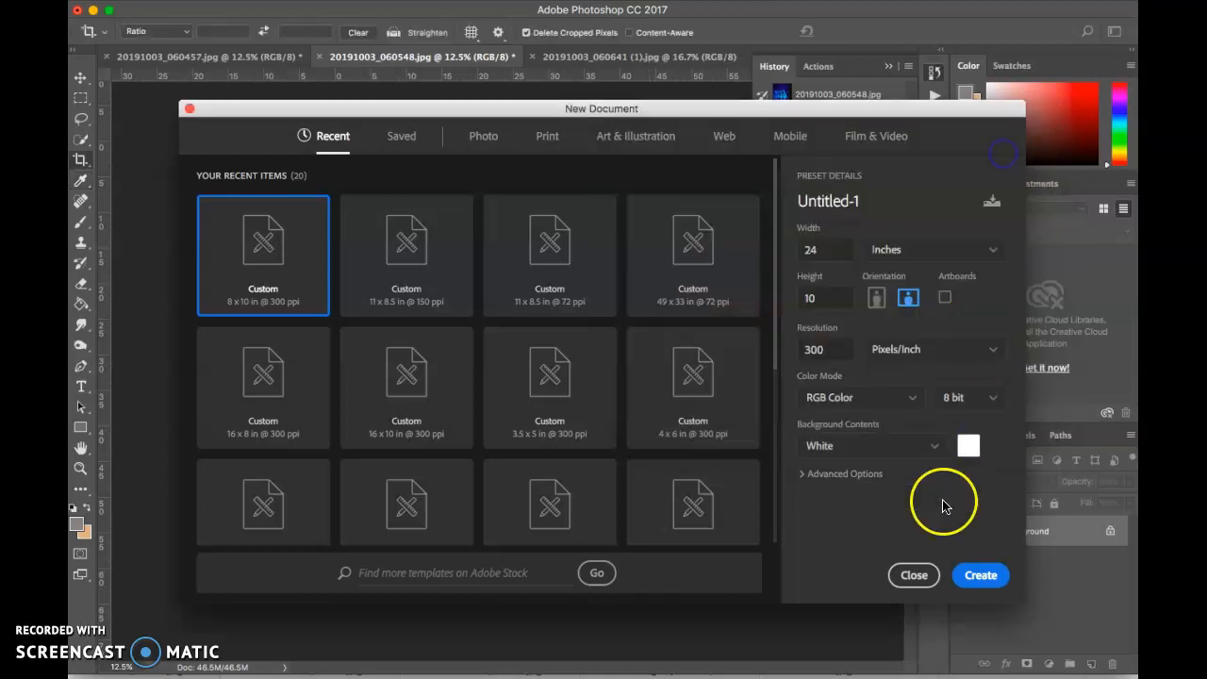
click(979, 575)
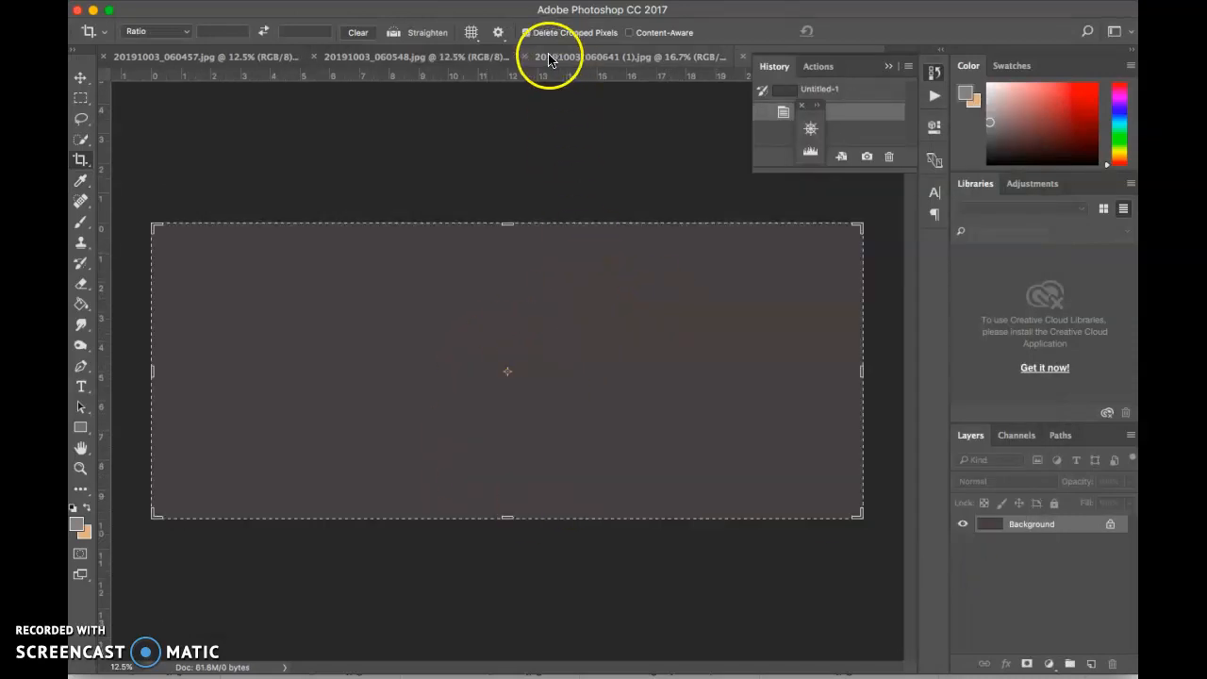
Copy the photo from 20191003_060548.jpg into Untitled-1 with the Move tool, placing it in the left half of the canvas.
click(434, 58)
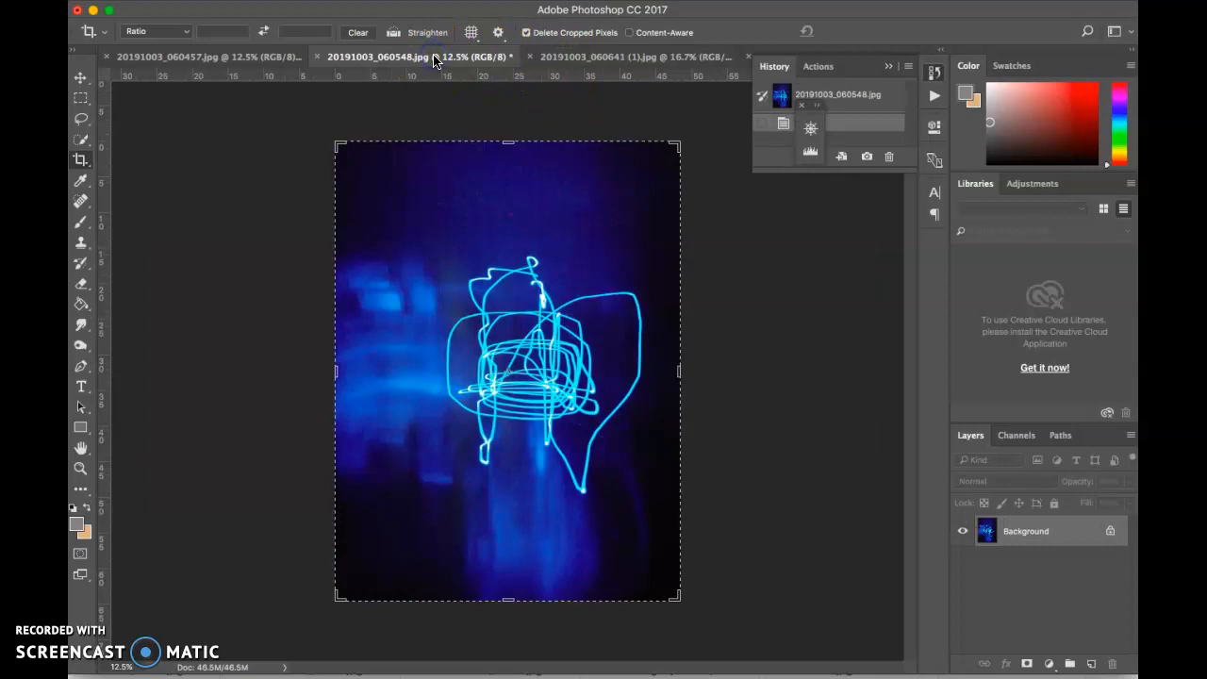
click(81, 77)
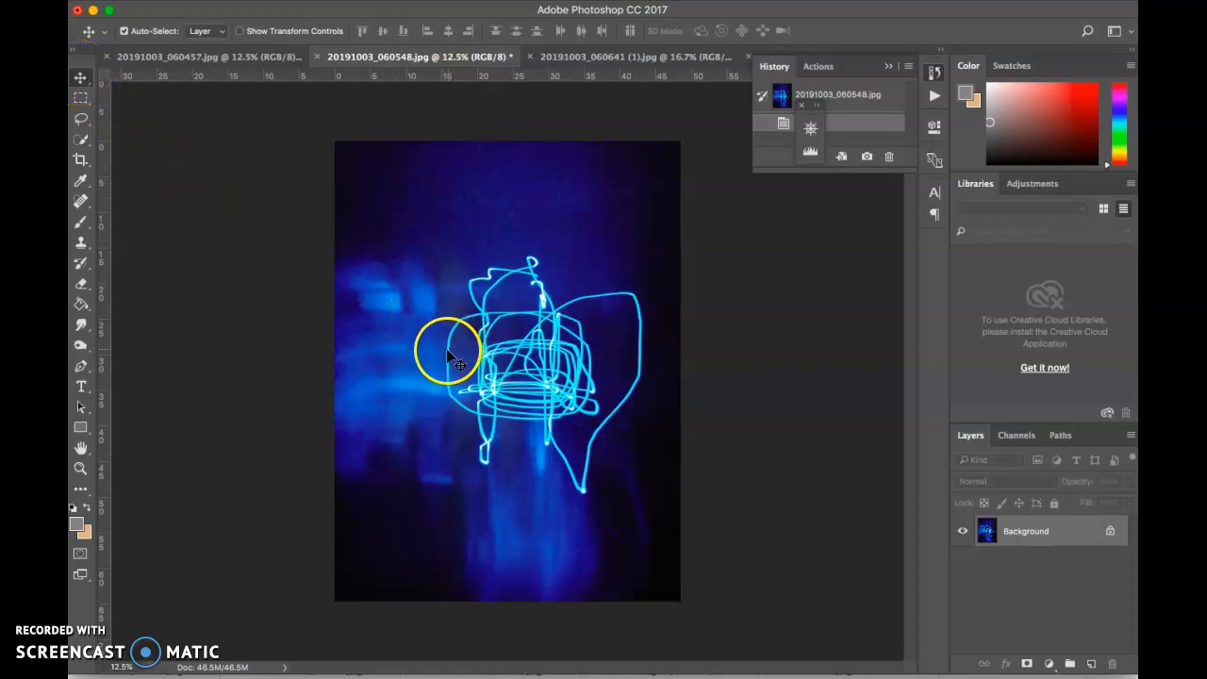
drag(448, 359, 604, 215)
click(567, 278)
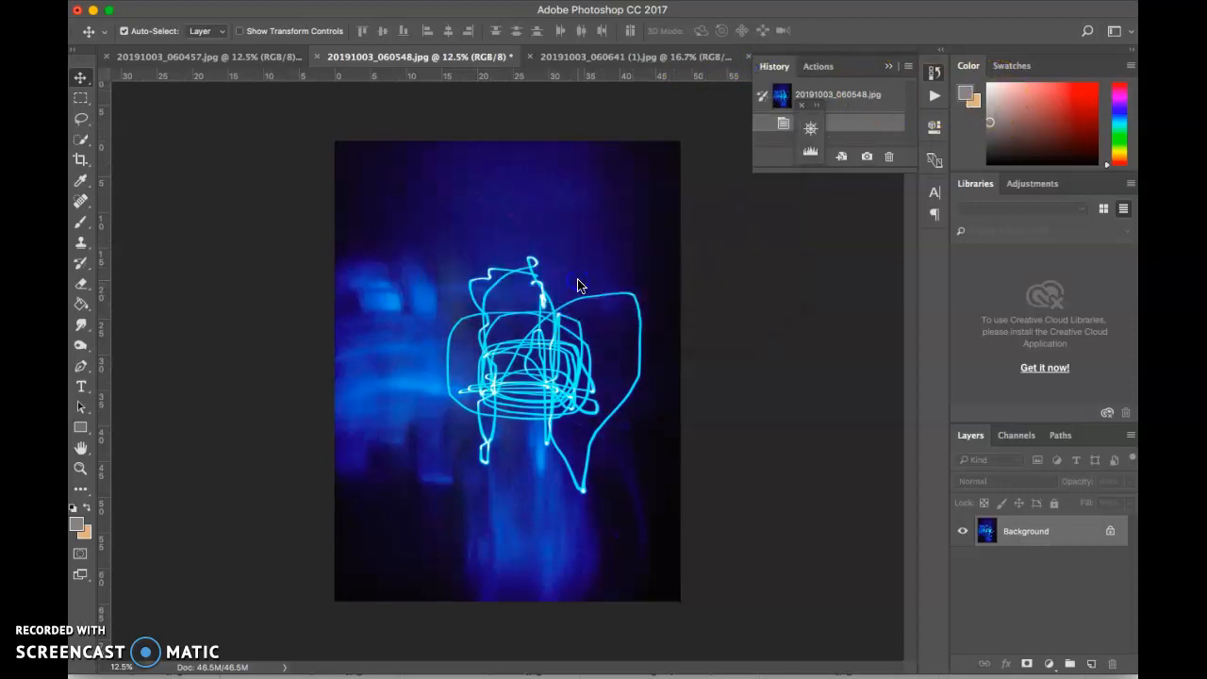
click(887, 67)
drag(511, 264, 325, 429)
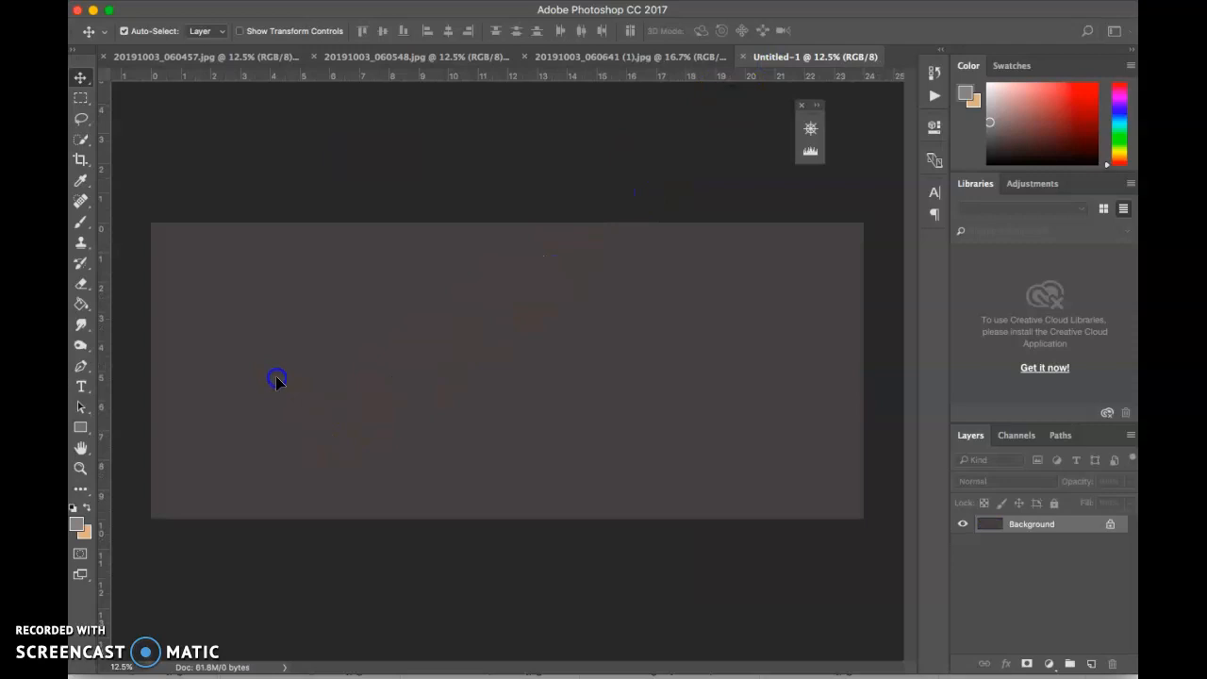
drag(277, 380, 377, 326)
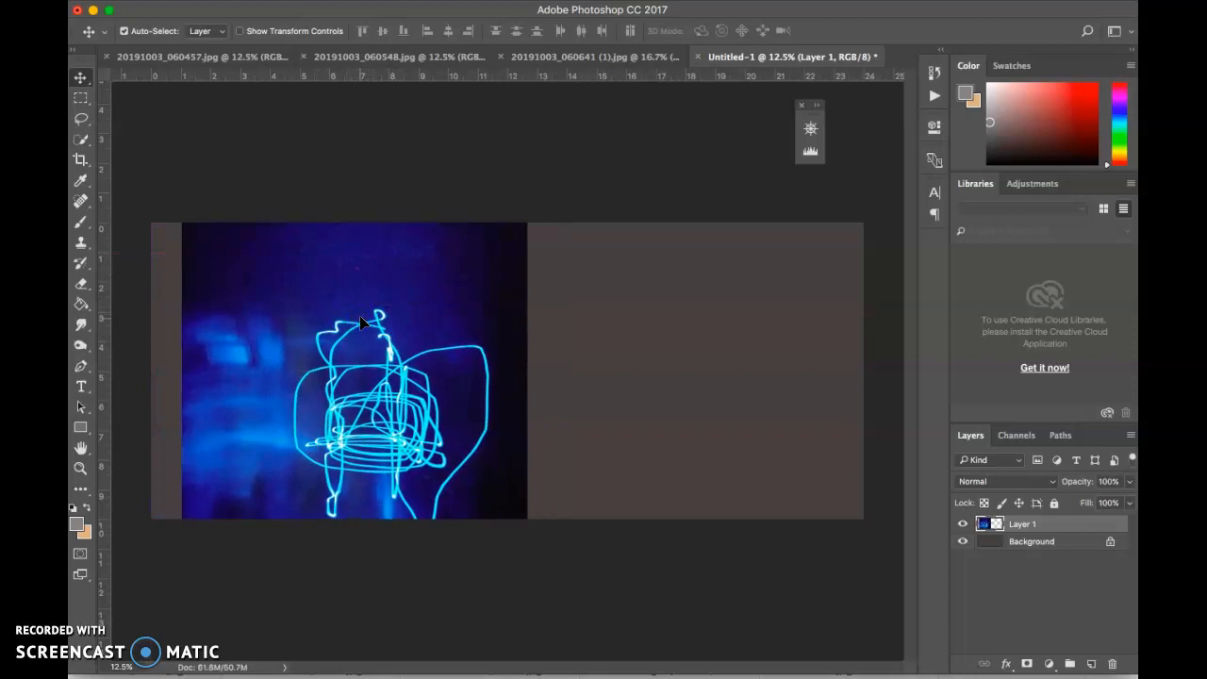
Check the image size and resolution of the Untitled-1 document without changing them.
click(579, 350)
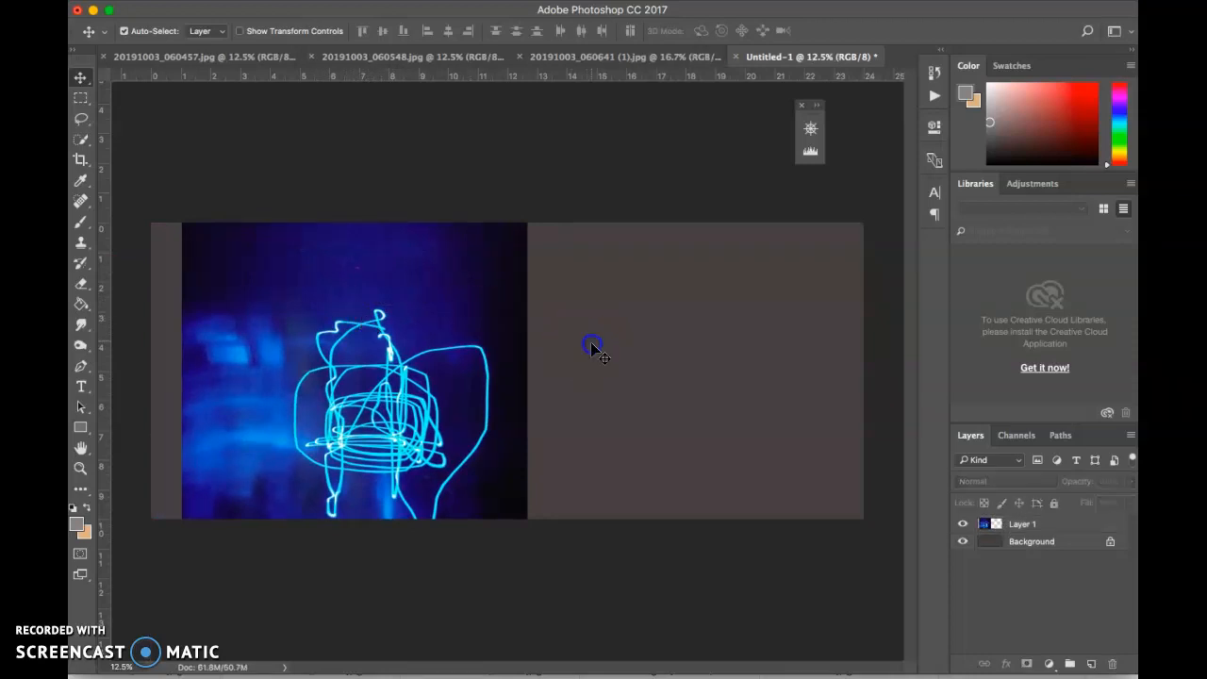
click(254, 1)
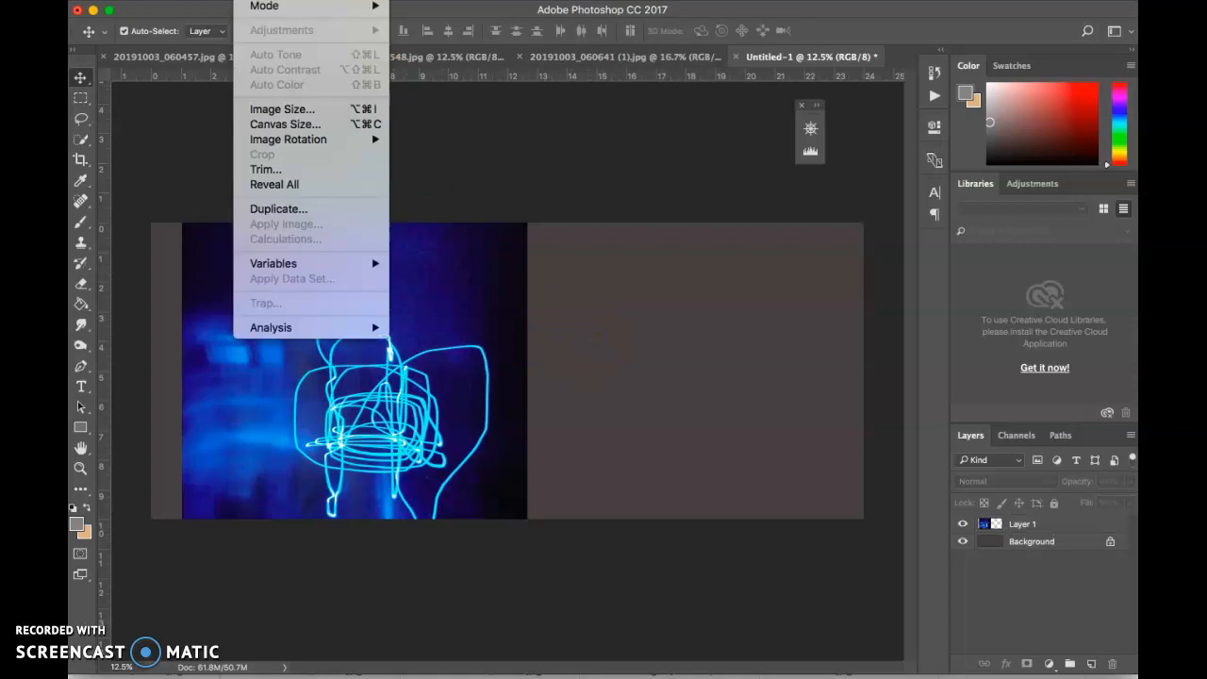
click(266, 109)
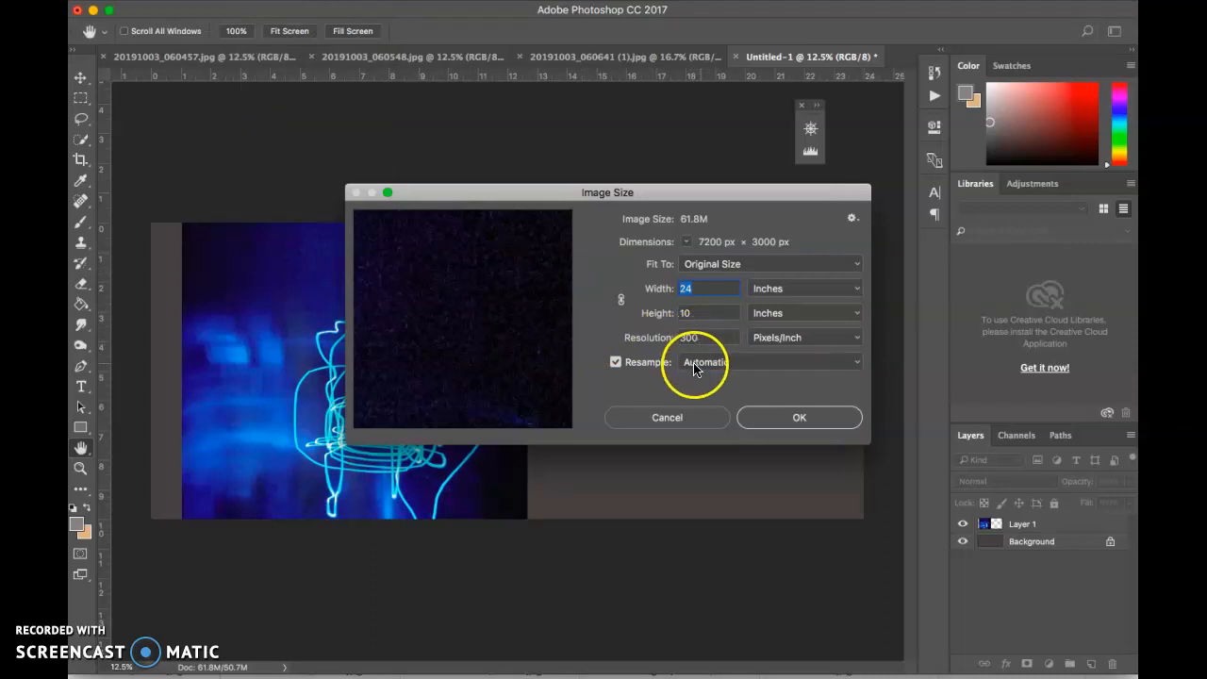
click(686, 420)
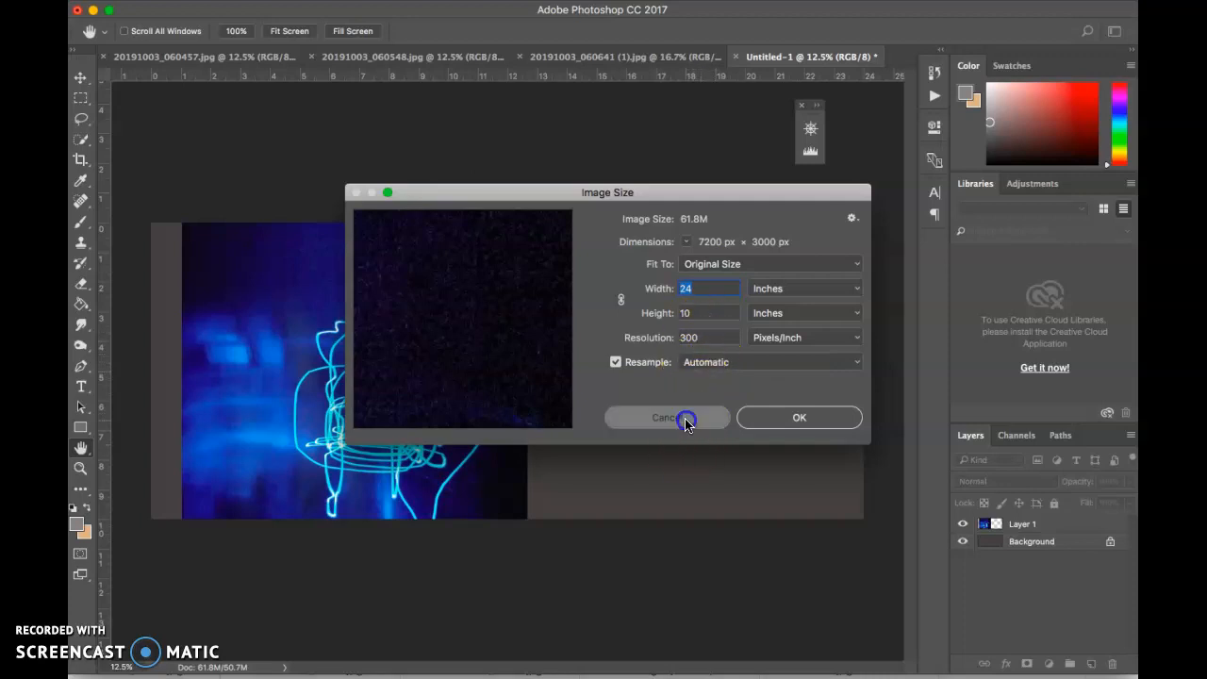
Scale the light-painting photo in Untitled-1 down to about 60% and place it at the right end of the canvas.
key(v)
mouse_move(439, 417)
mouse_down()
mouse_move(405, 391)
mouse_move(397, 363)
mouse_move(394, 420)
mouse_move(467, 242)
mouse_move(467, 355)
mouse_move(357, 407)
mouse_move(440, 385)
mouse_up()
key(super+t)
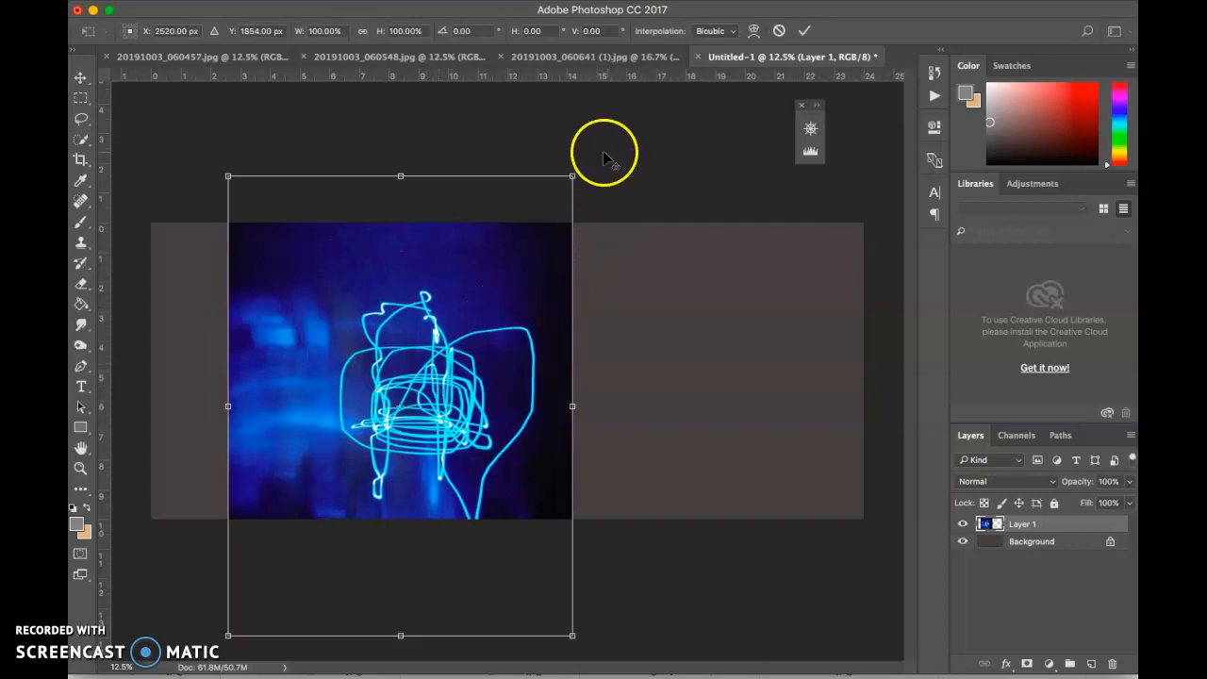
drag(572, 175, 494, 256)
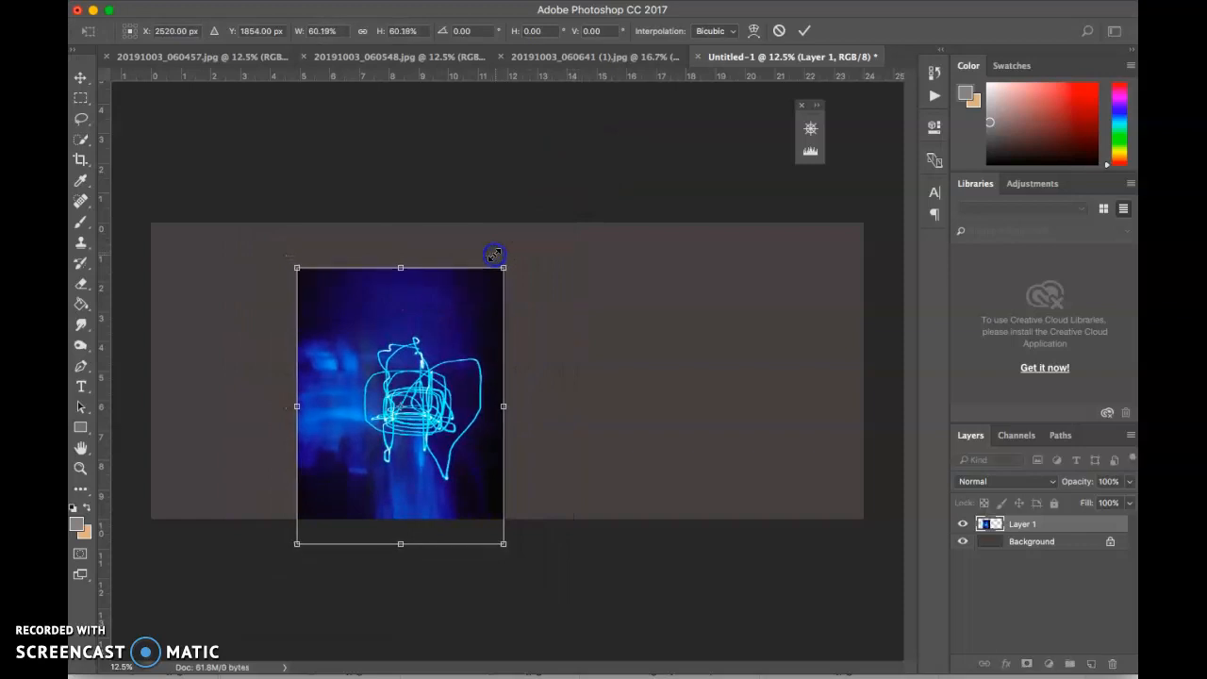
double_click(416, 355)
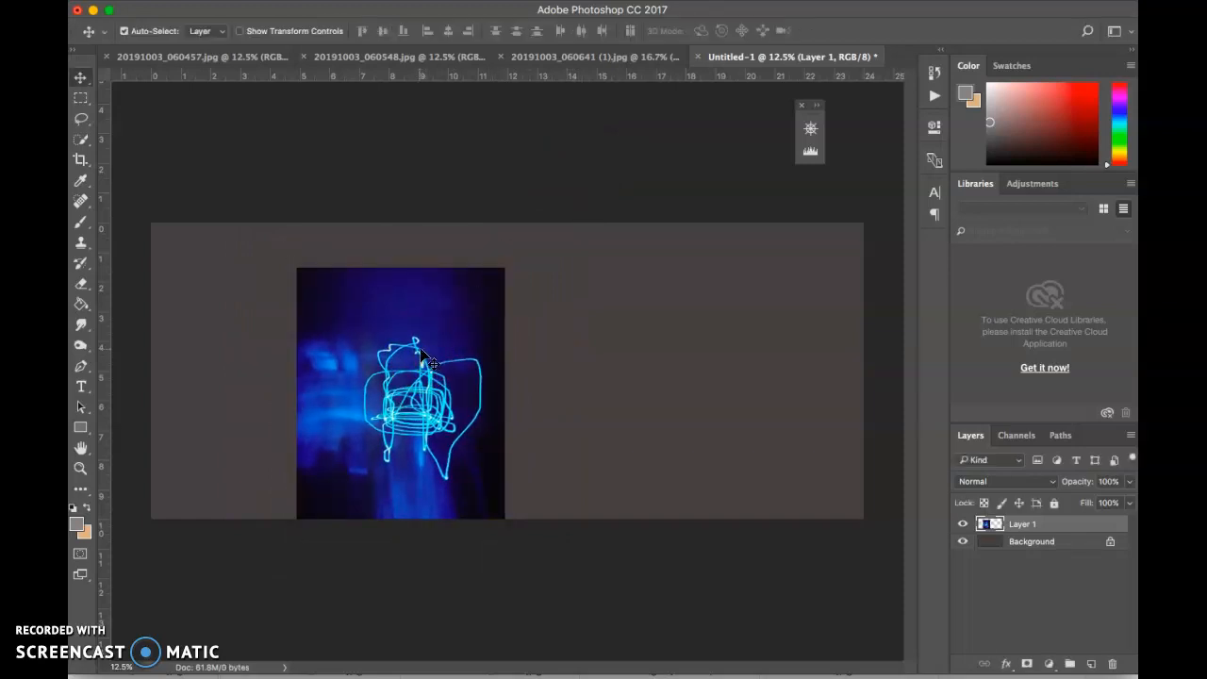
drag(415, 345, 763, 322)
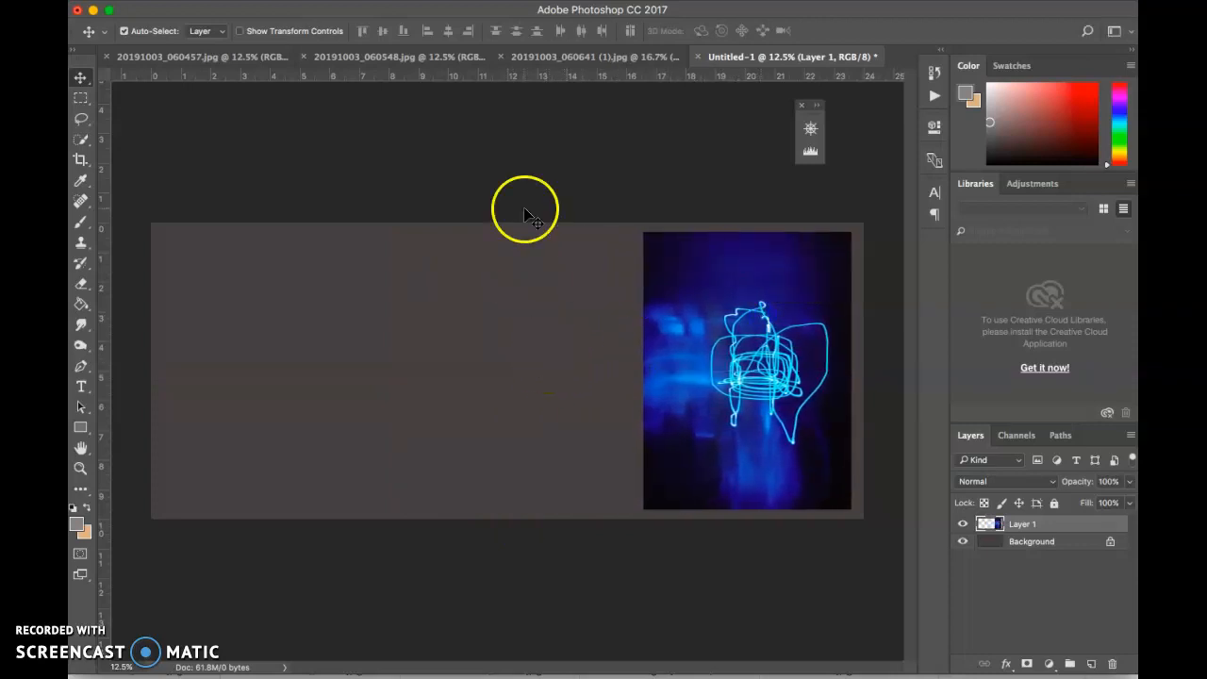
Copy the photo from 20191003_060641 (1).jpg into Untitled-1, scaled to about 65%, and place it just left of the first photo.
click(525, 56)
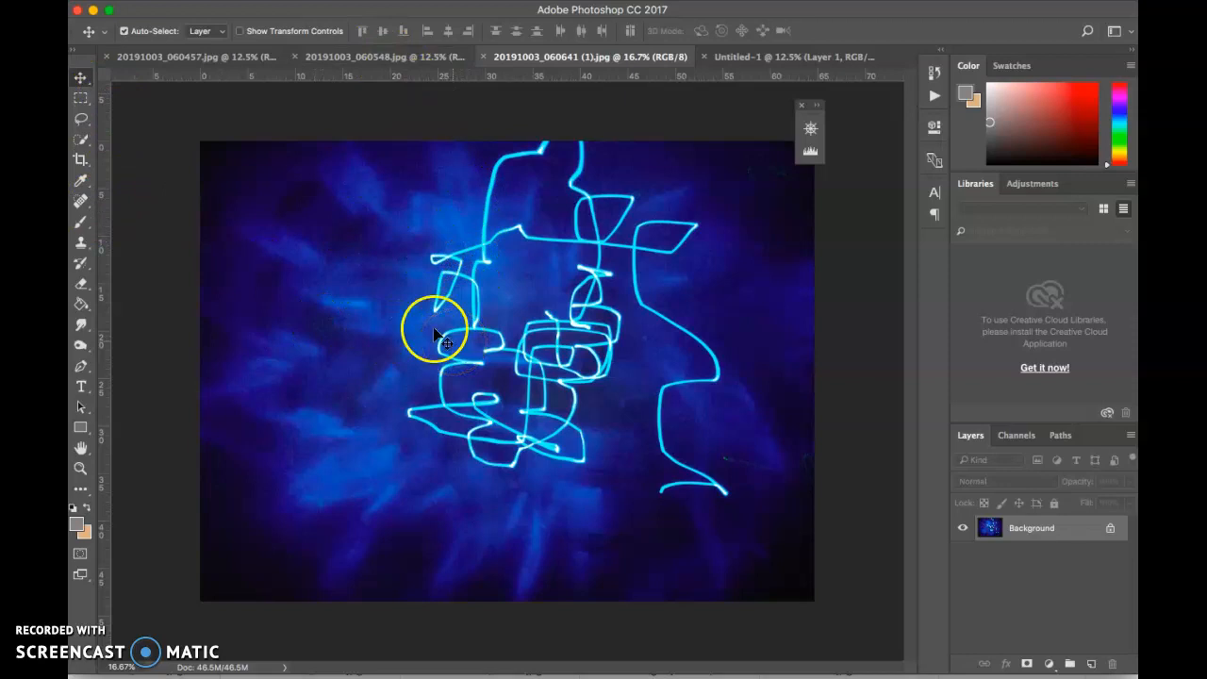
drag(484, 321, 576, 227)
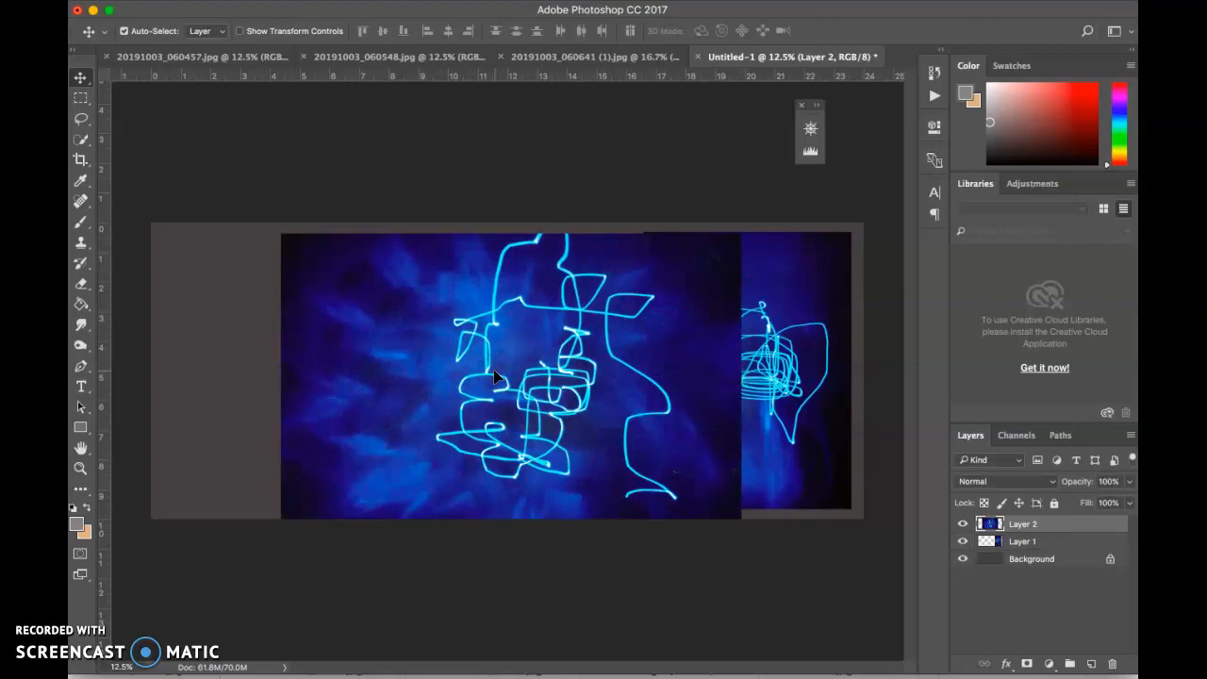
key(super+t)
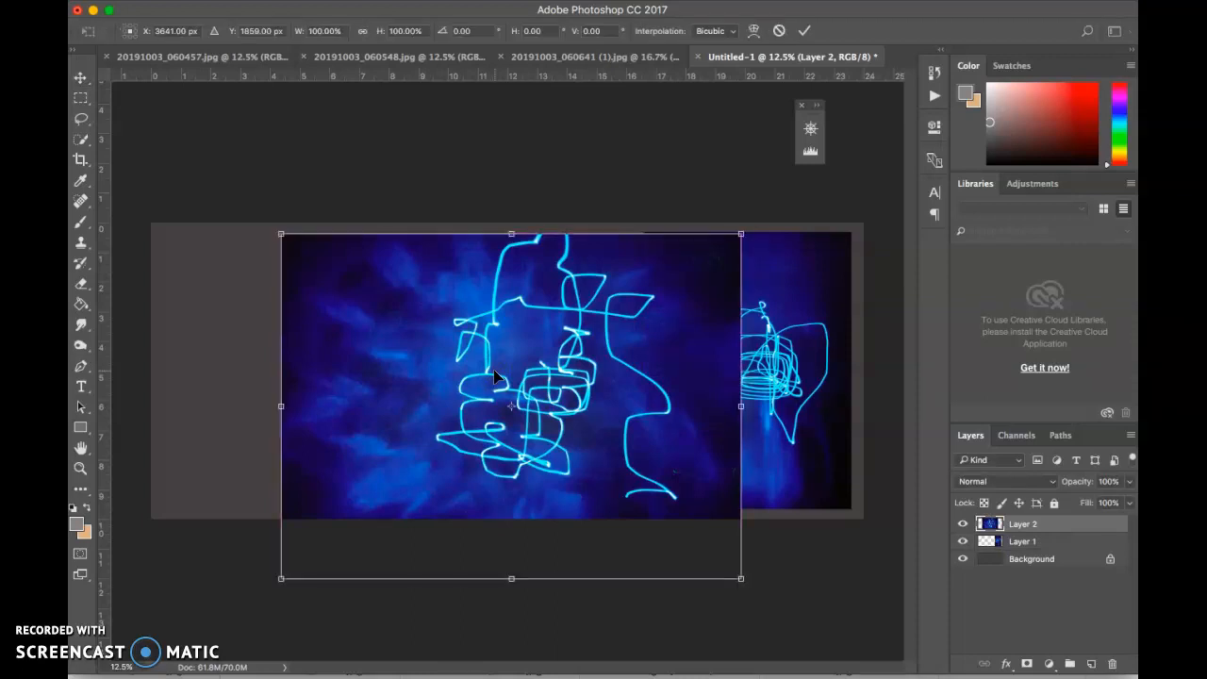
drag(741, 234, 660, 294)
click(590, 371)
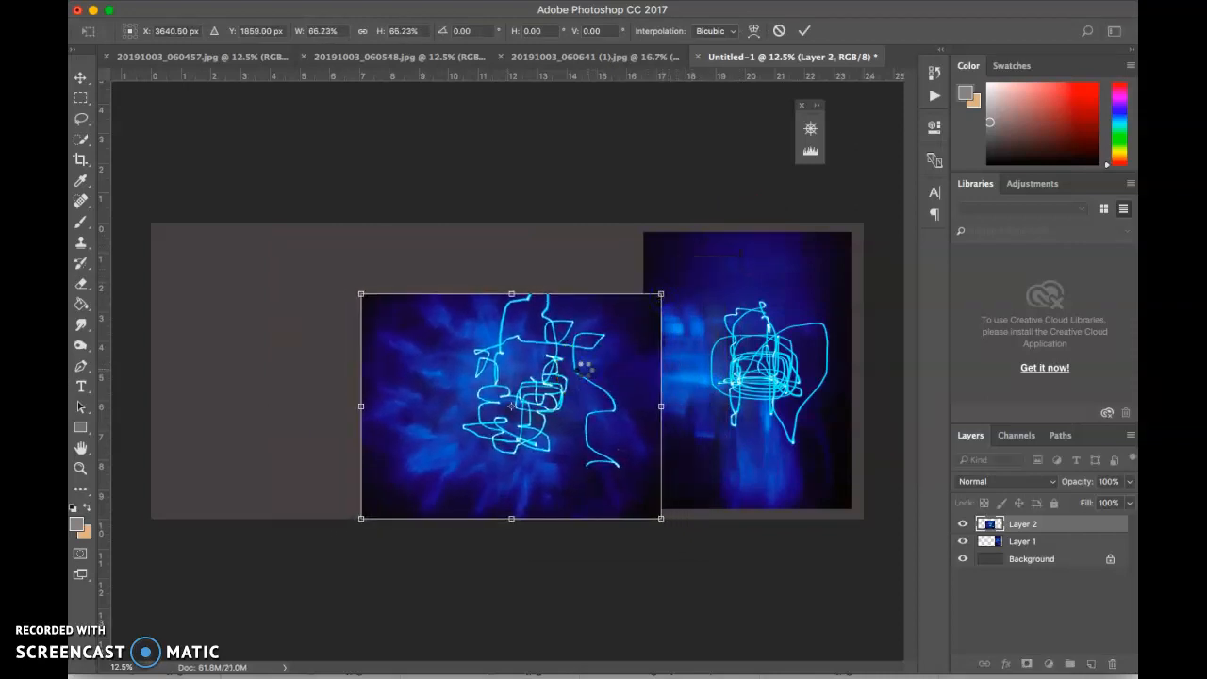
key(Return)
drag(582, 379, 556, 346)
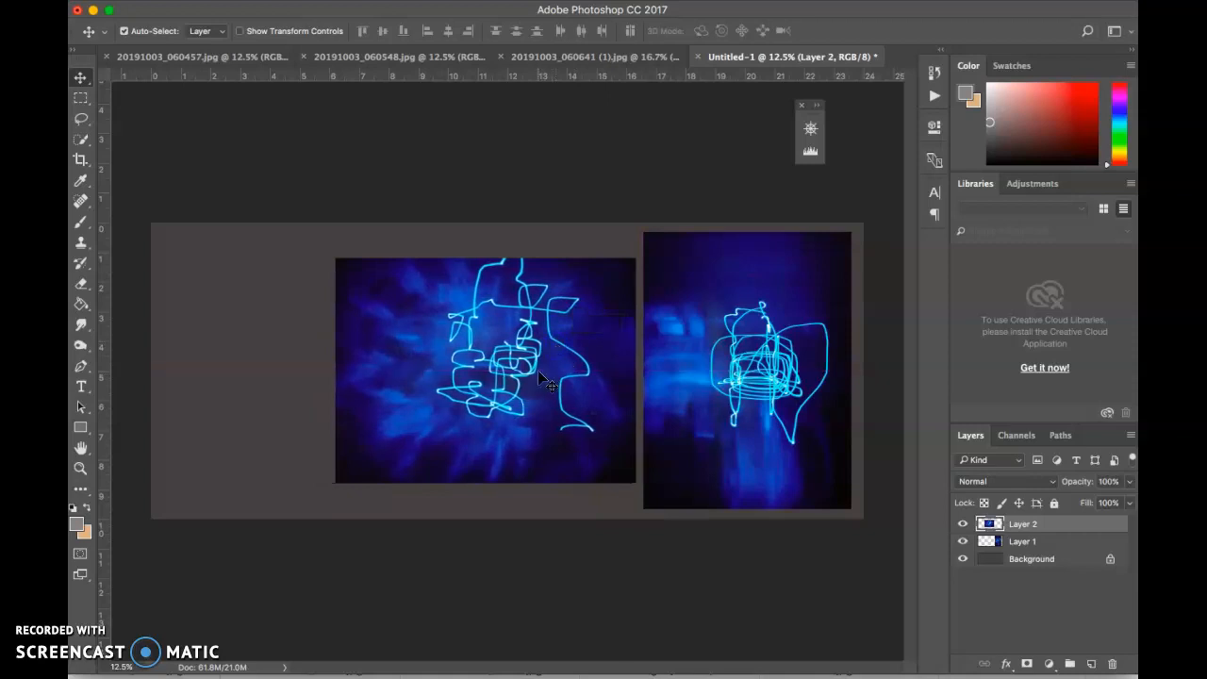
Copy the photo from 20191003_060548.jpg into the empty left end of Untitled-1 and scale it to about 56%.
click(400, 58)
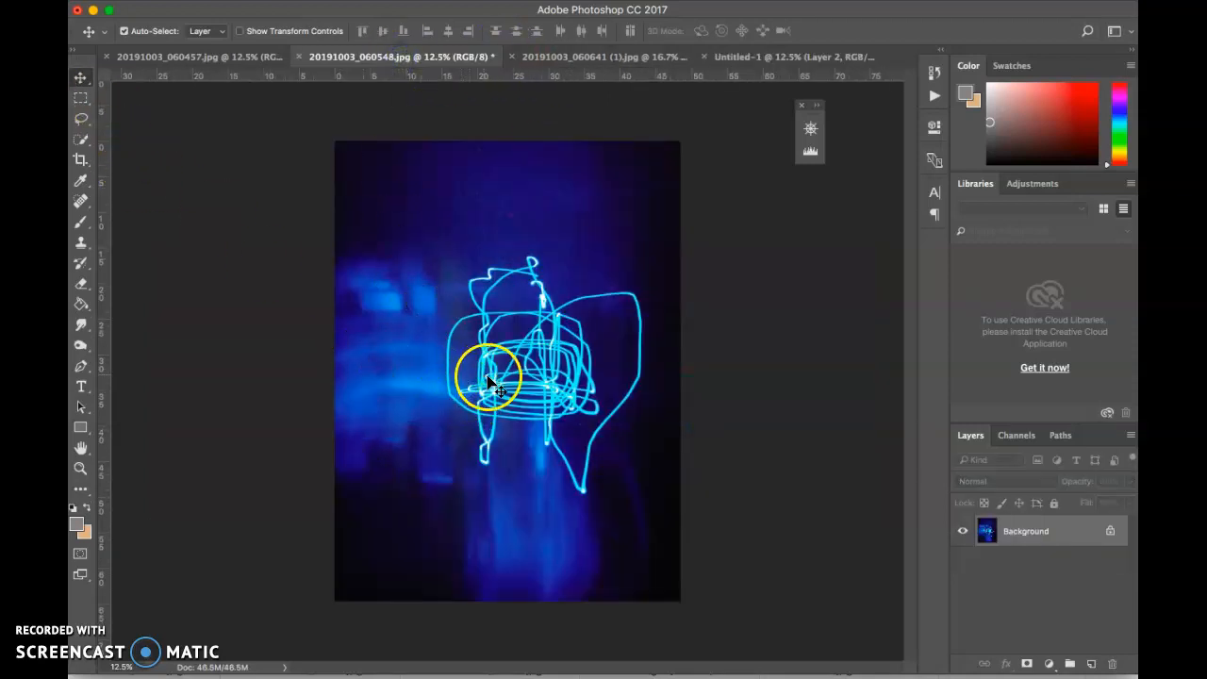
click(730, 55)
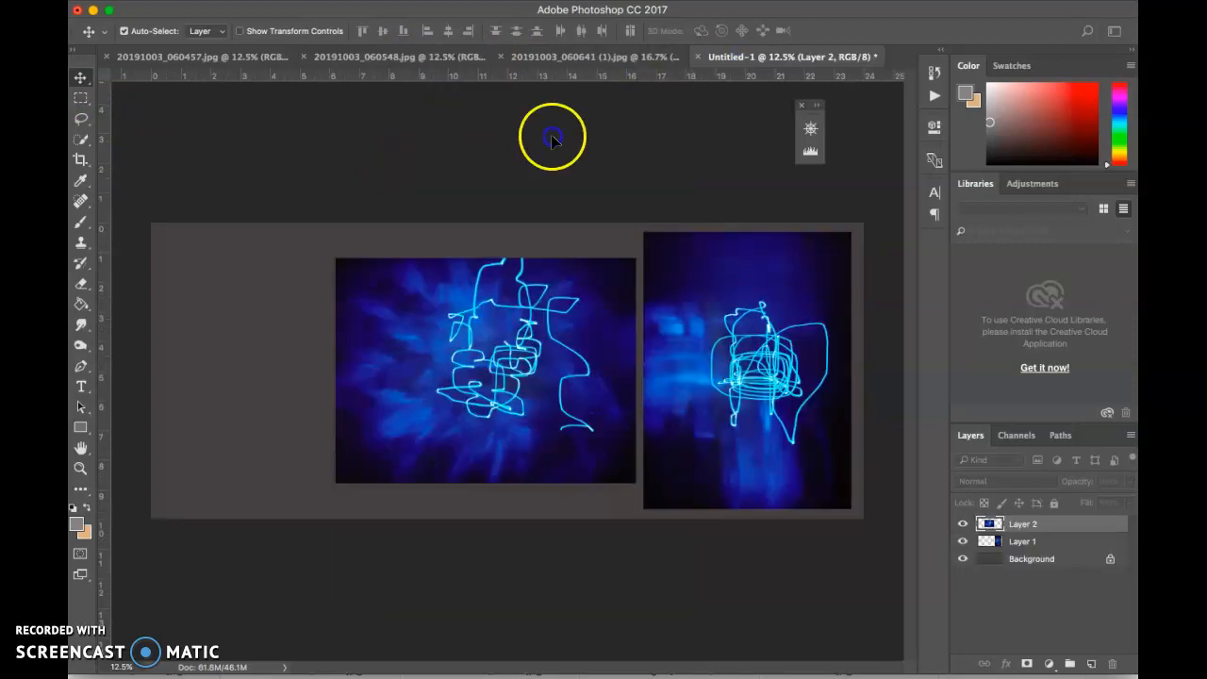
drag(250, 348, 249, 349)
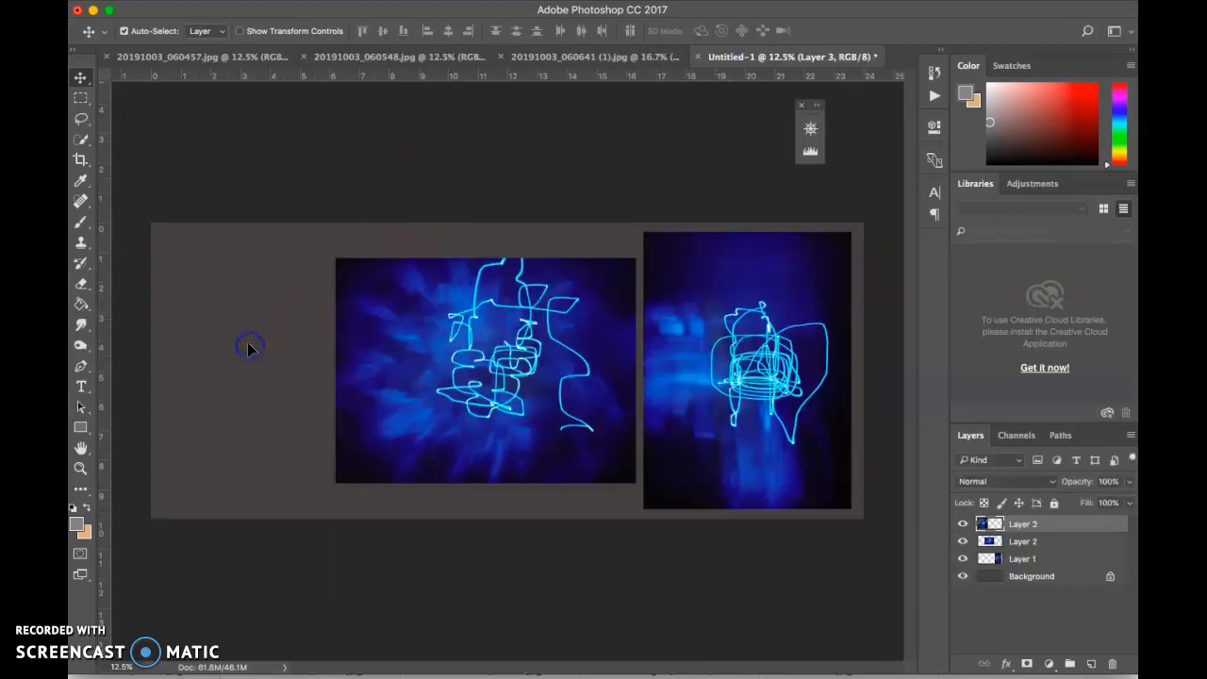
key(super+t)
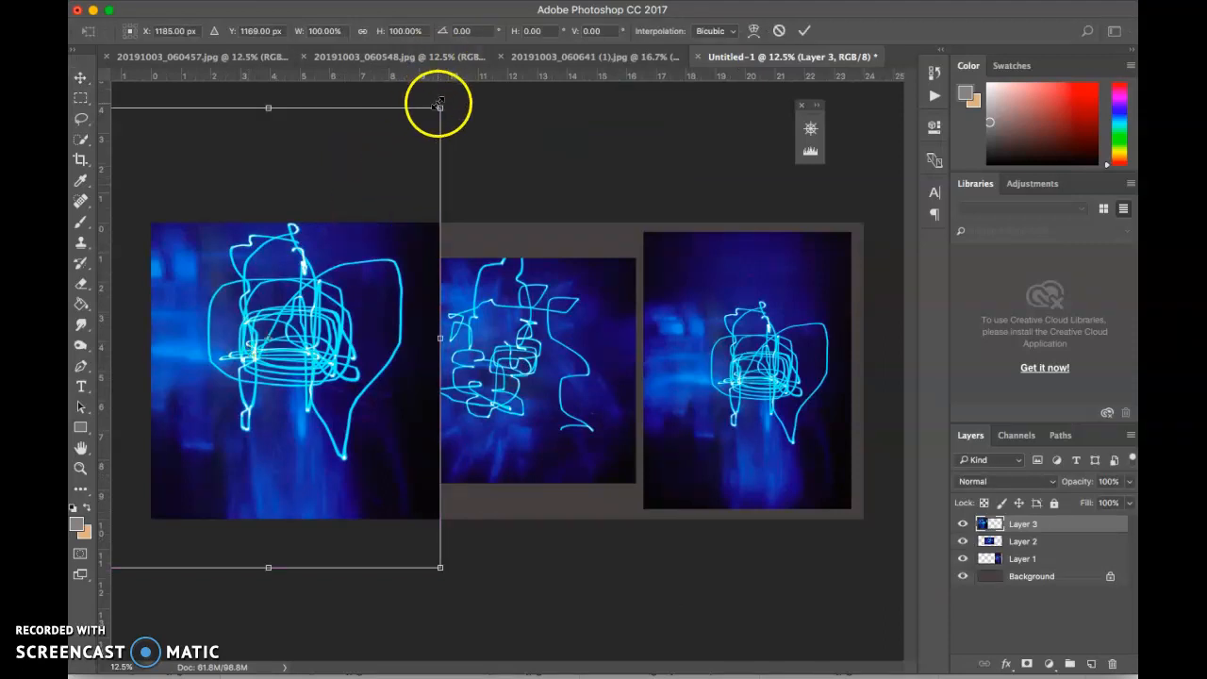
drag(440, 106, 342, 190)
drag(323, 310, 305, 351)
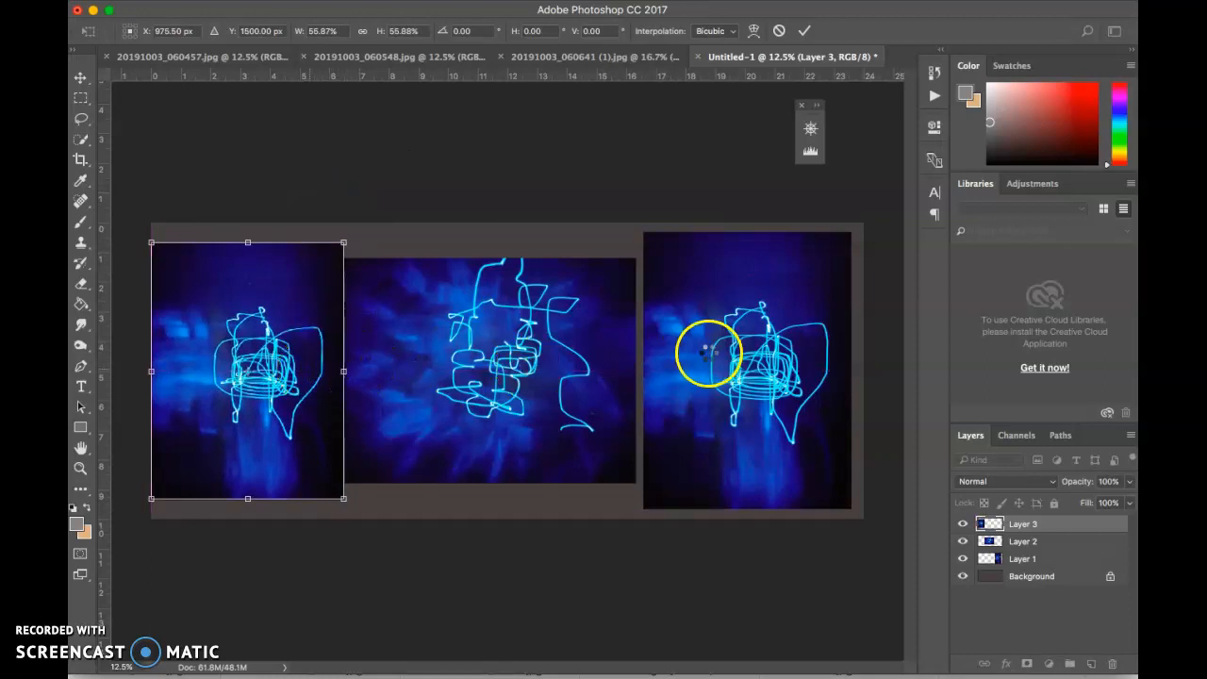
key(Return)
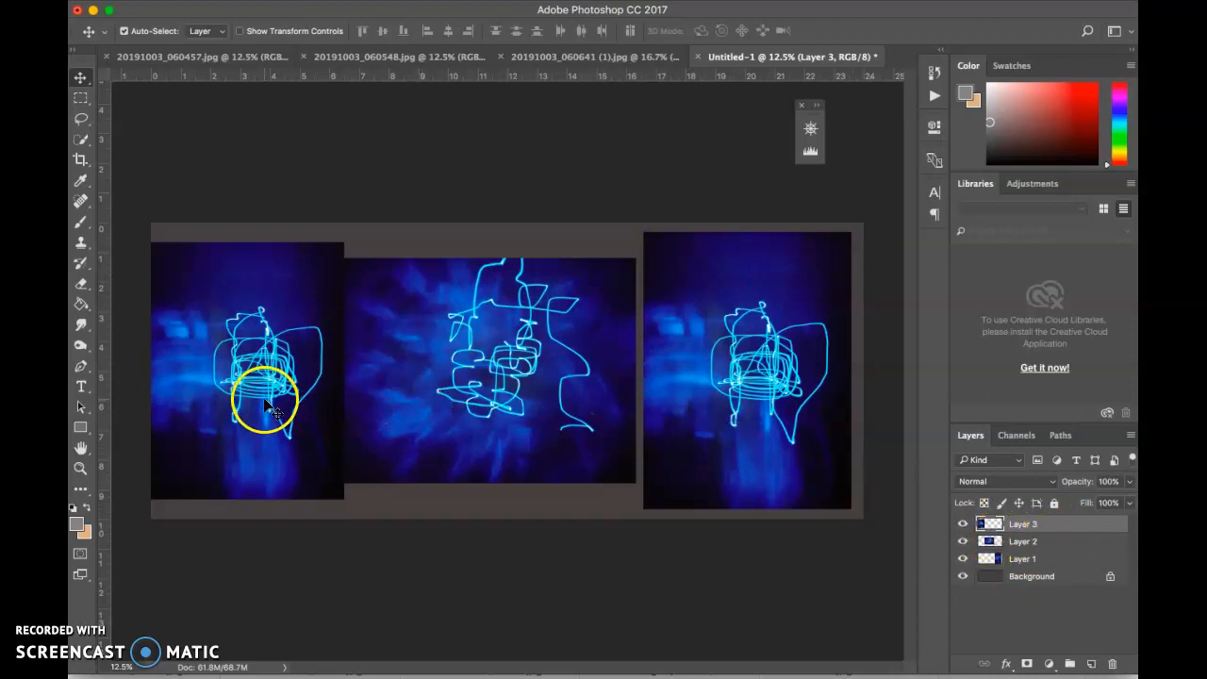
Delete the layer with the duplicate photo at the left end of the canvas.
key(Delete)
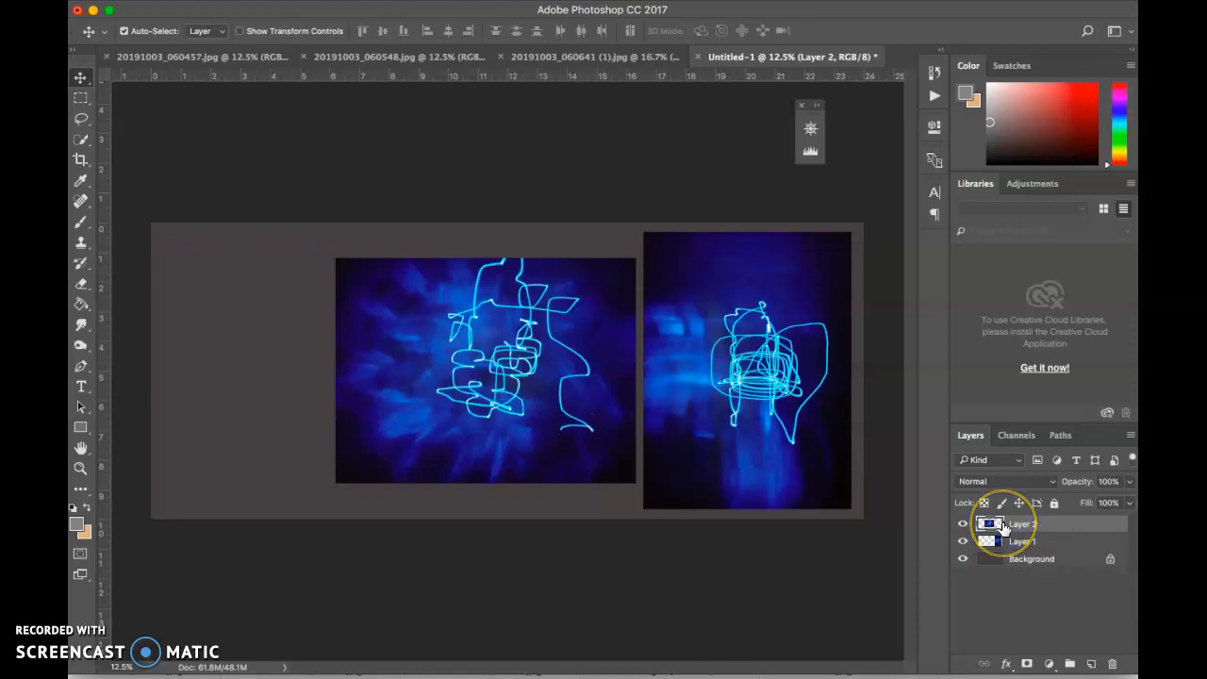
key(ctrl+z)
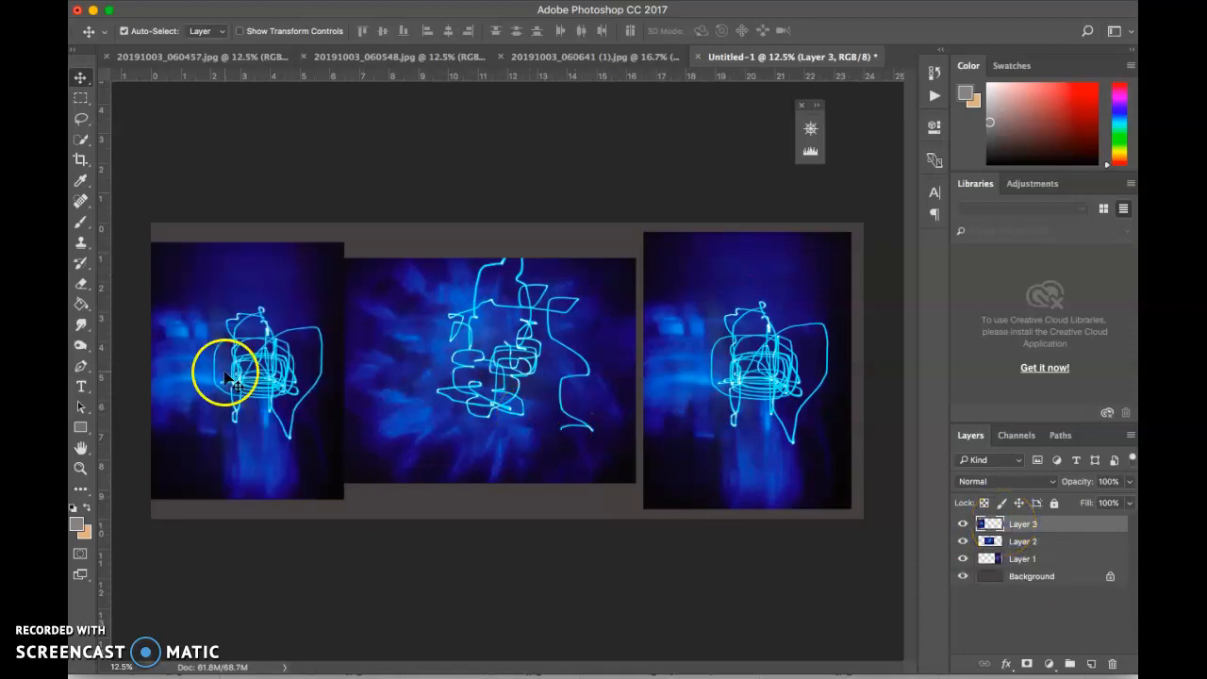
drag(1057, 528, 1111, 666)
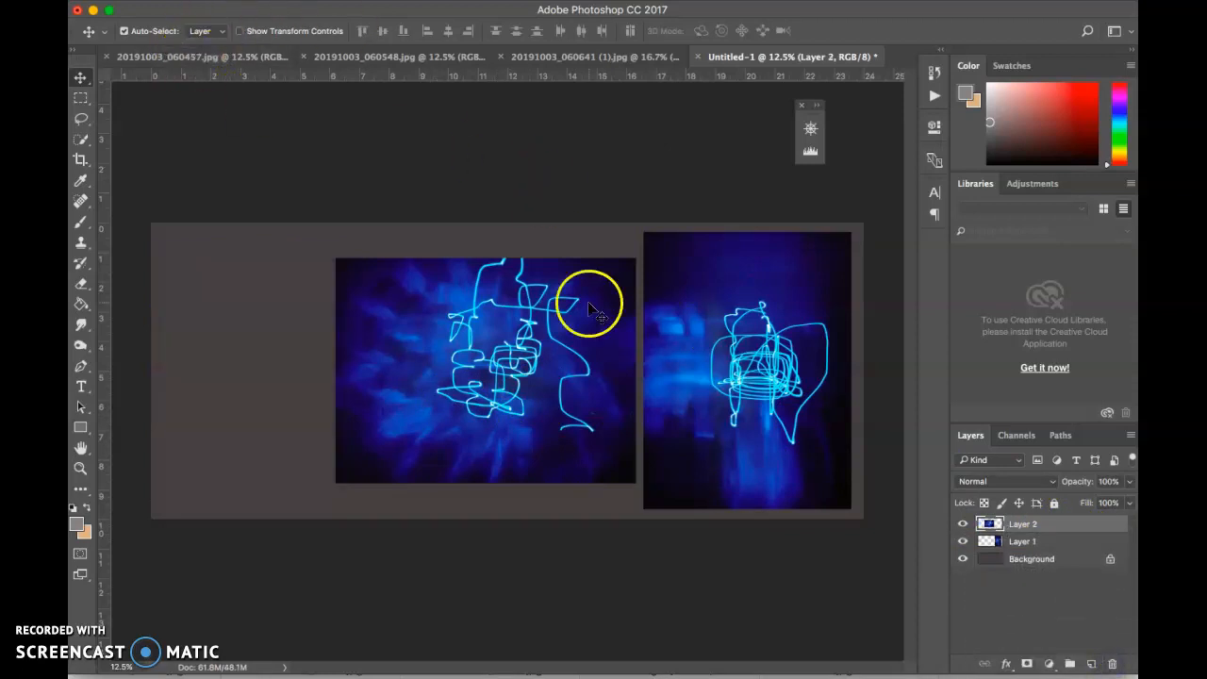
Copy the photo from 20191003_060457.jpg into Untitled-1, scaled to about 46%, and place it at the left end of the canvas.
click(168, 57)
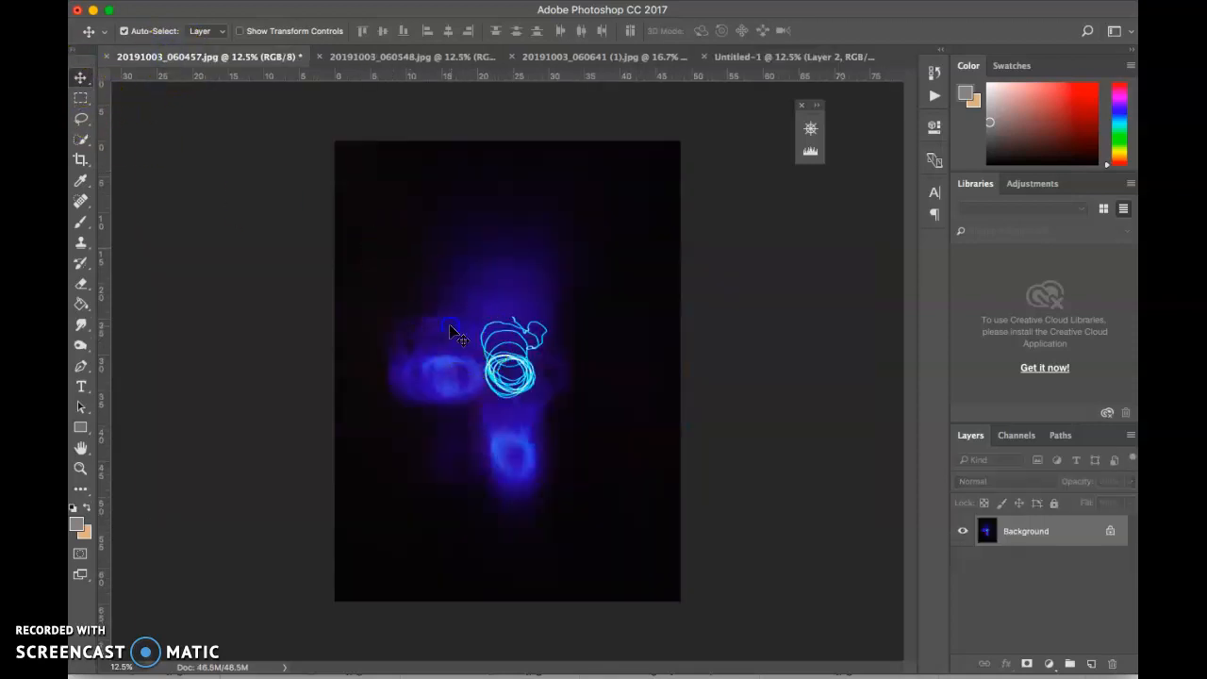
click(729, 59)
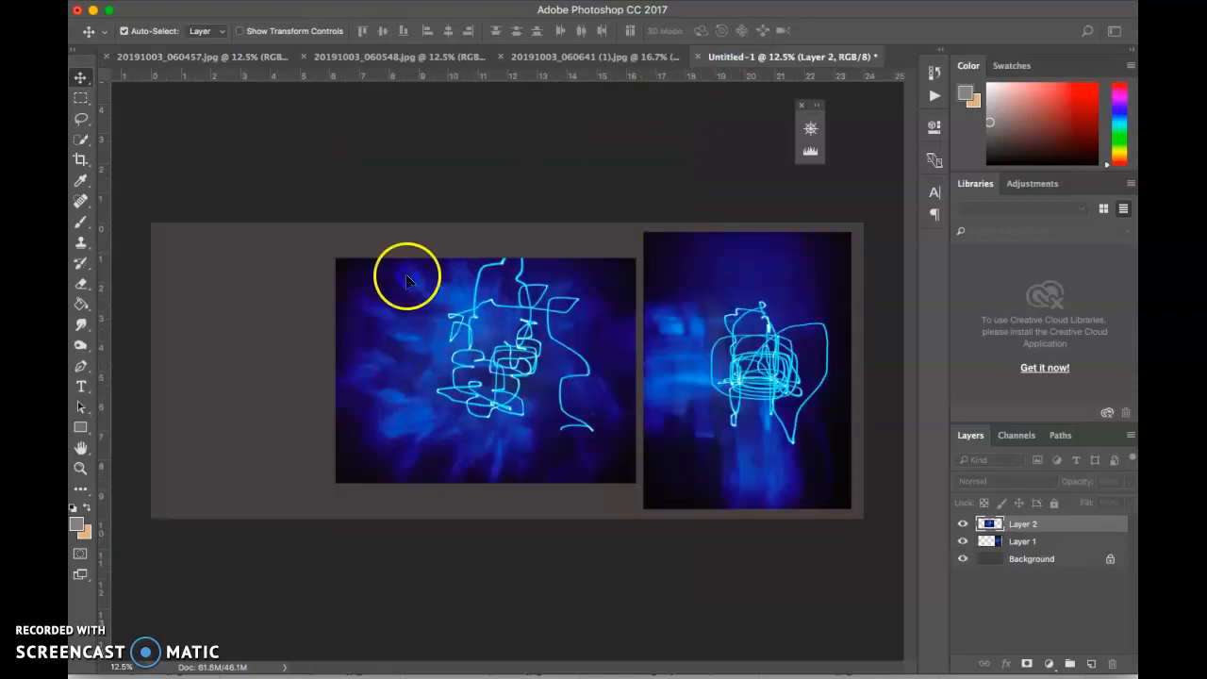
drag(261, 392, 262, 394)
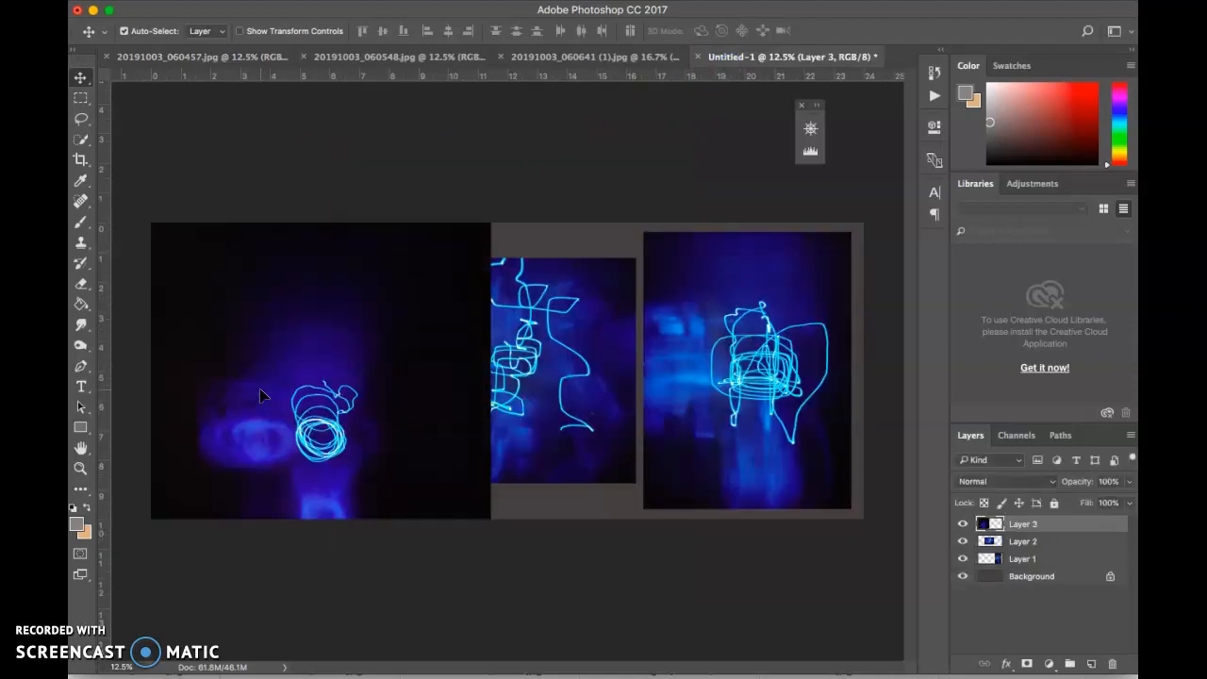
key(super+t)
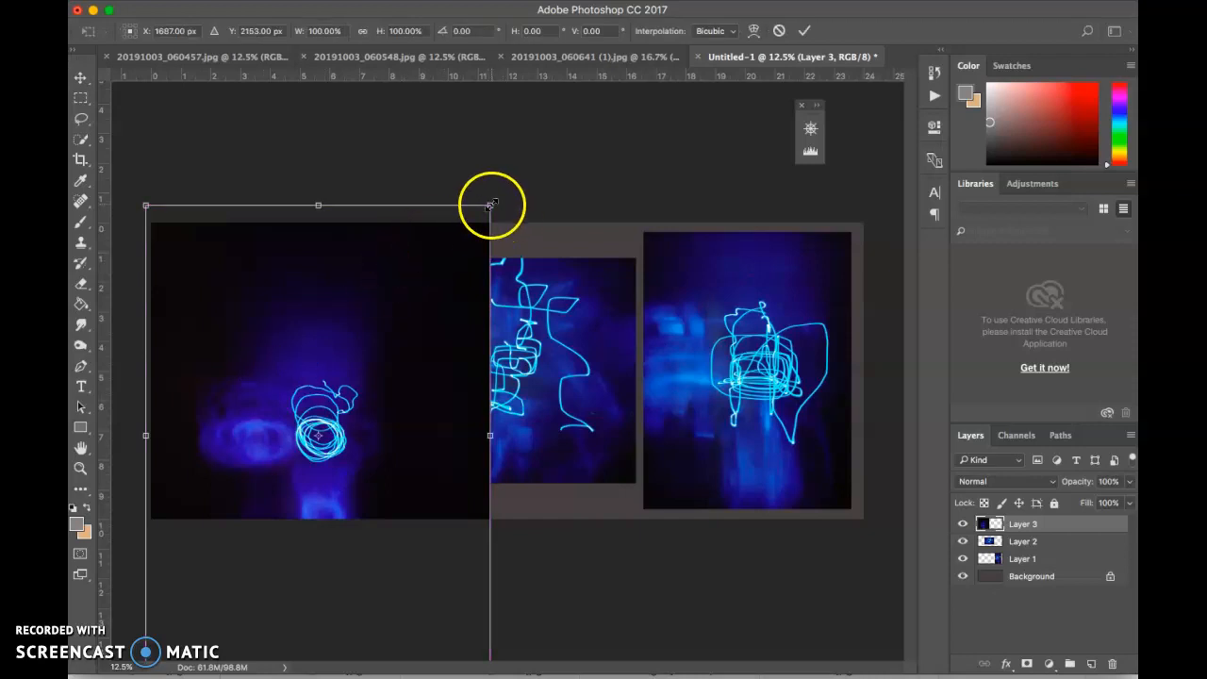
drag(491, 205, 381, 318)
click(324, 385)
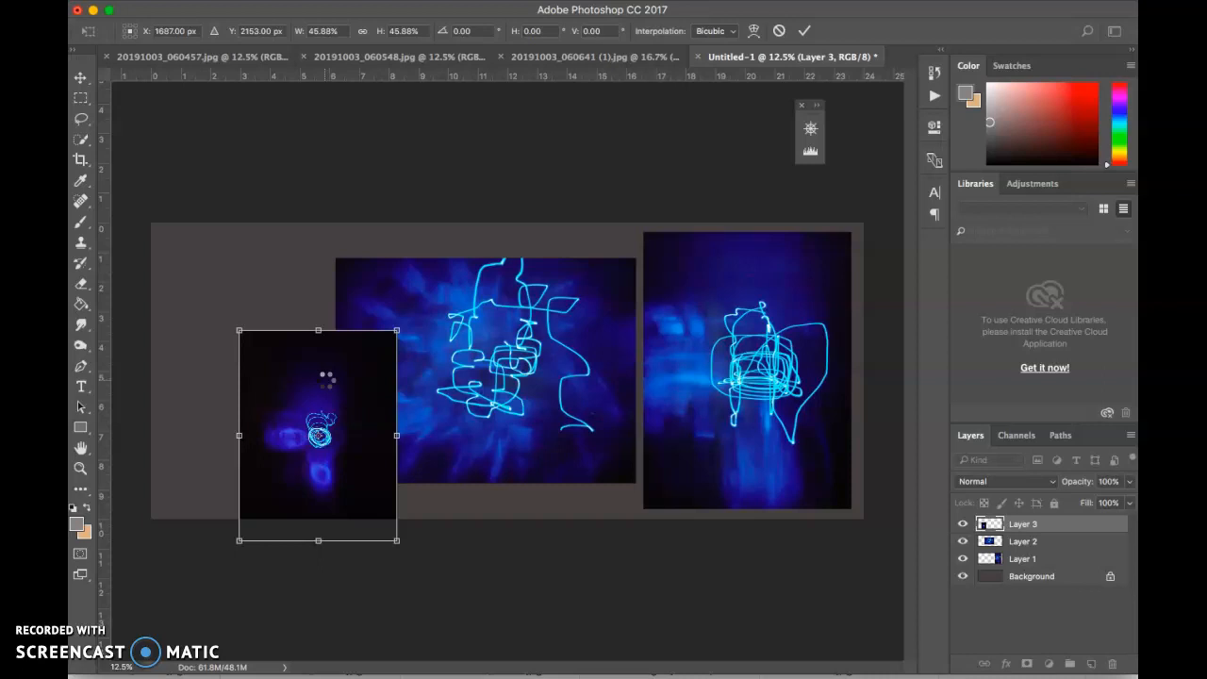
drag(326, 387, 250, 323)
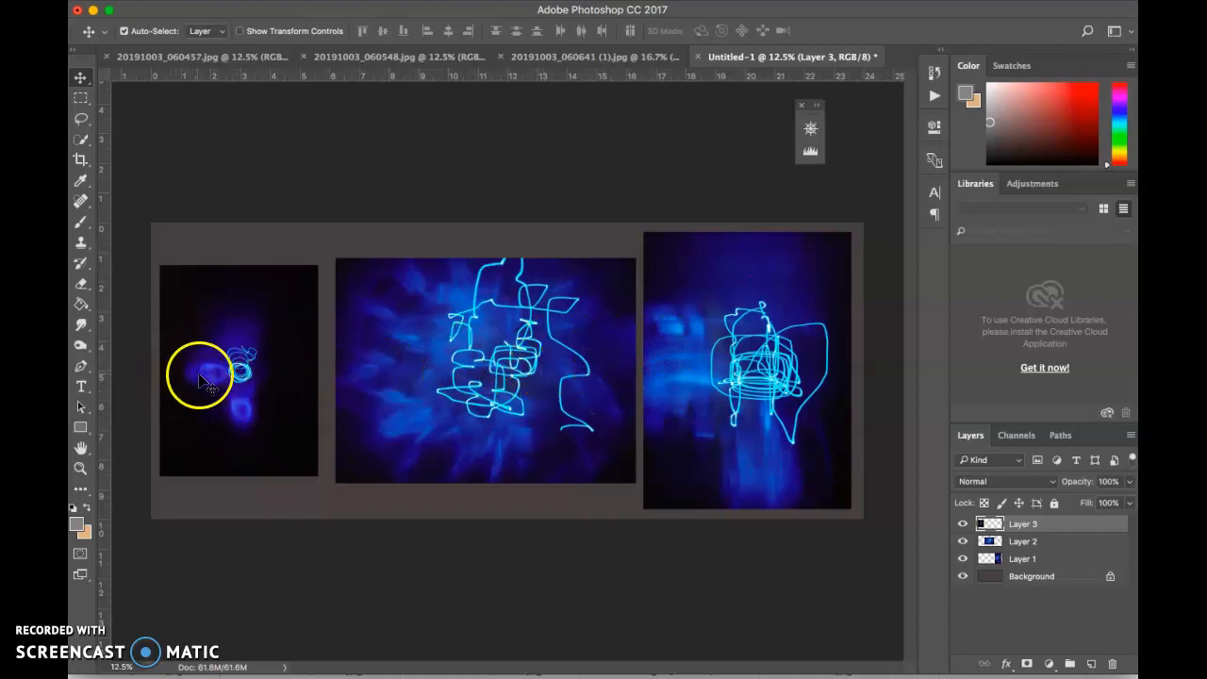
drag(231, 373, 237, 377)
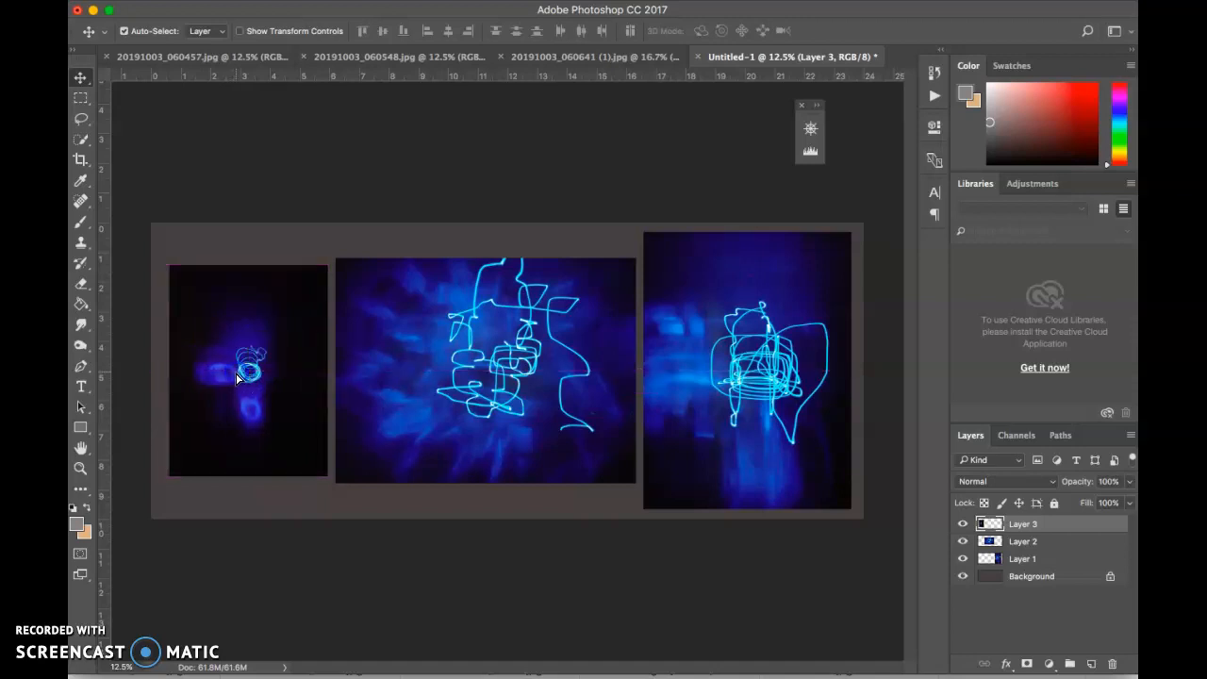
Scale the middle photo to about 75% and move it left, close beside the dark photo.
click(429, 388)
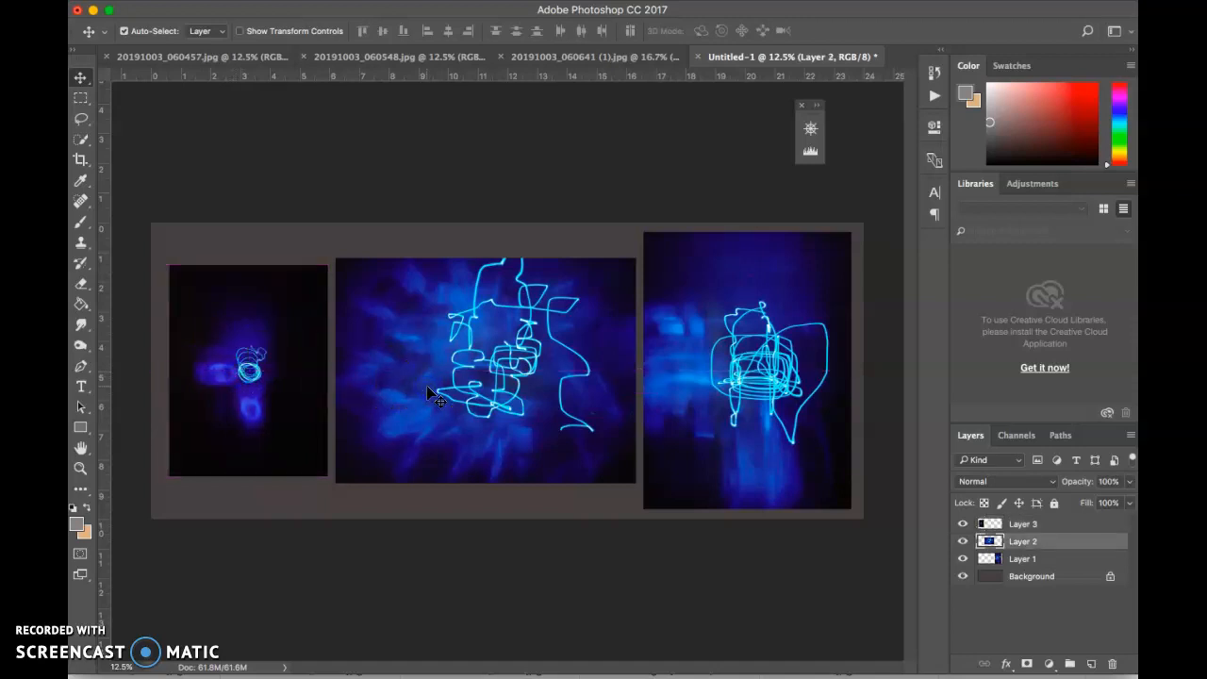
key(super+t)
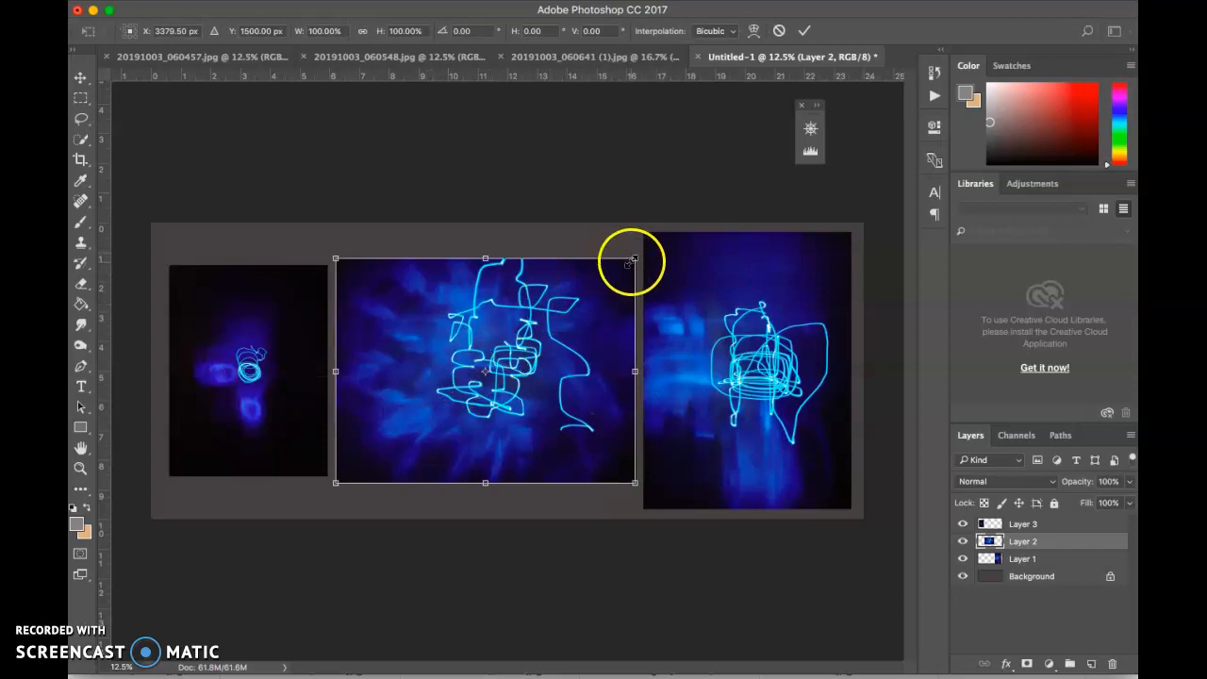
drag(635, 260, 595, 285)
drag(536, 338, 513, 339)
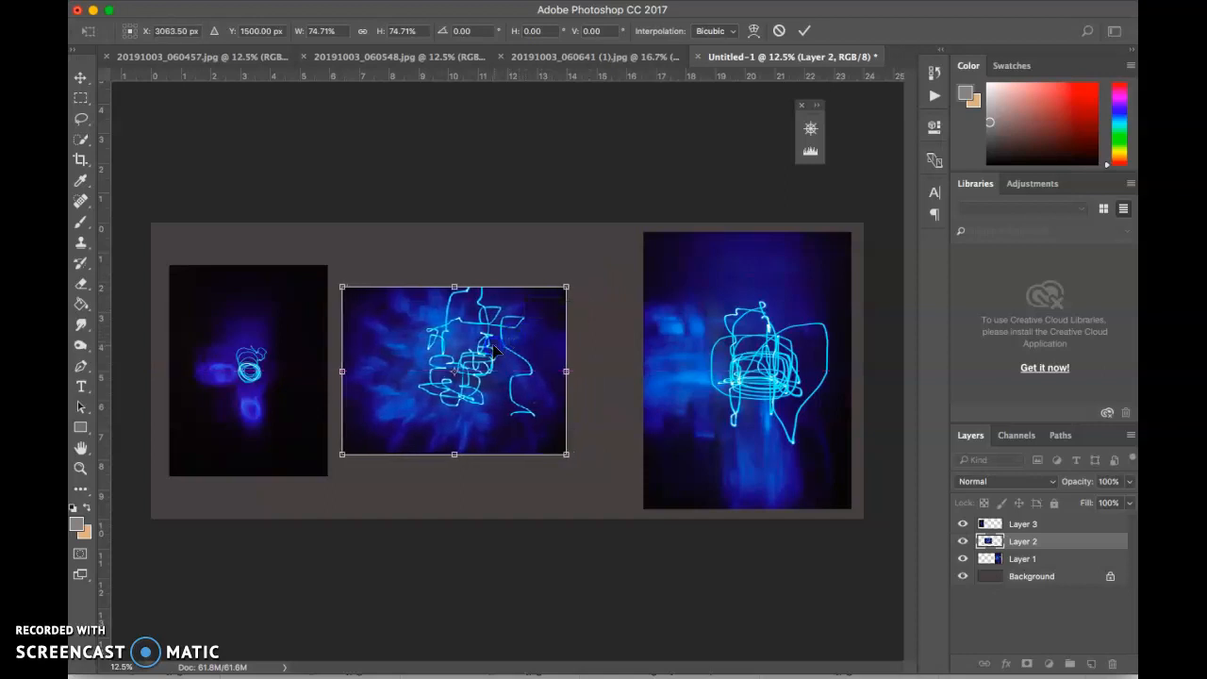
key(Return)
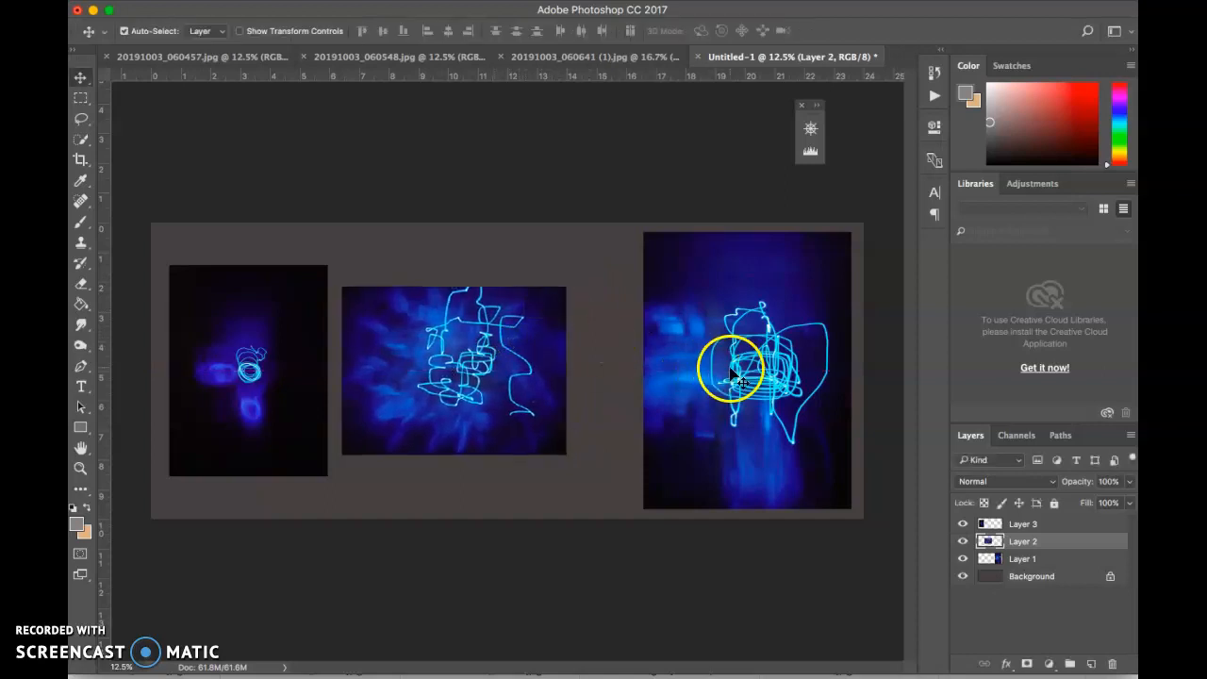
Scale the rightmost photo to about 75% and move it next to the middle photo, its upper edge aligned with the leftmost photo.
click(733, 373)
key(ctrl+t)
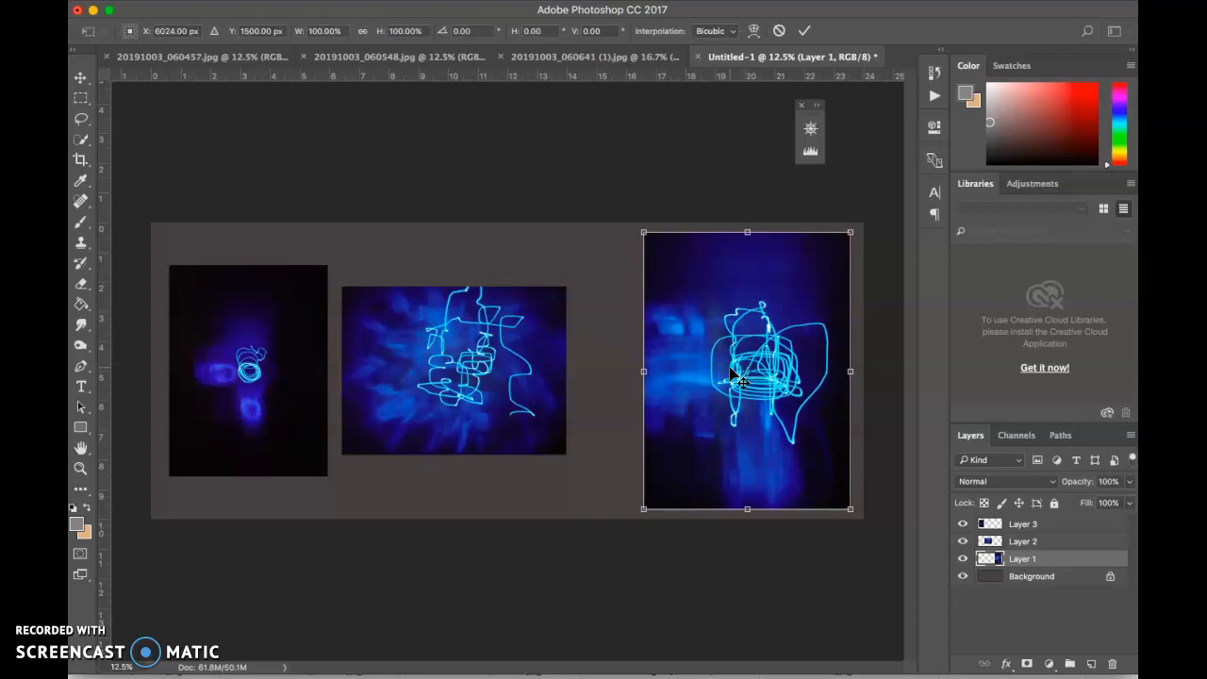
drag(850, 230, 819, 260)
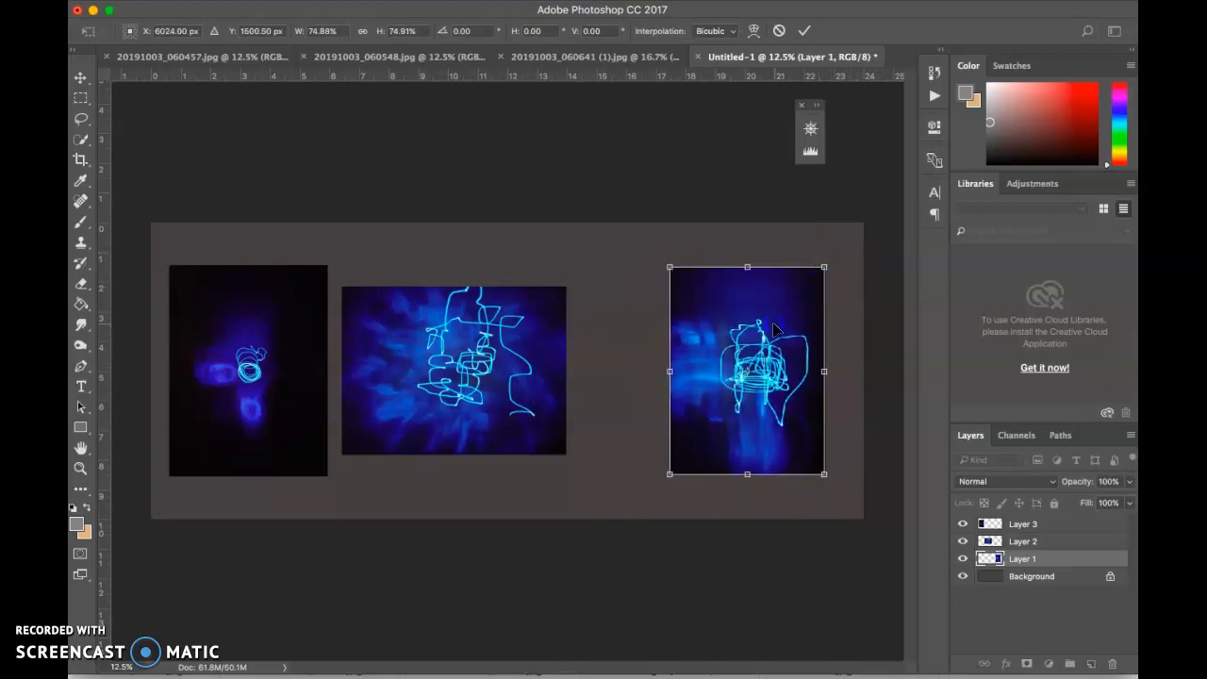
key(Return)
drag(773, 321, 700, 323)
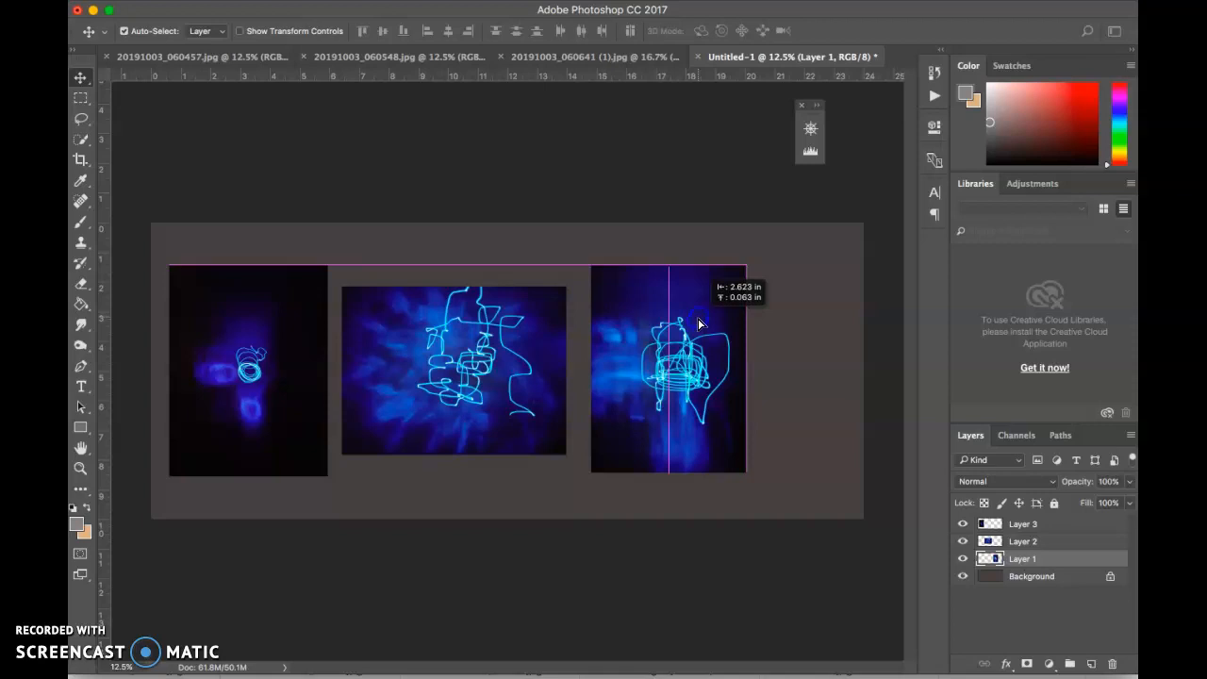
drag(700, 323, 700, 324)
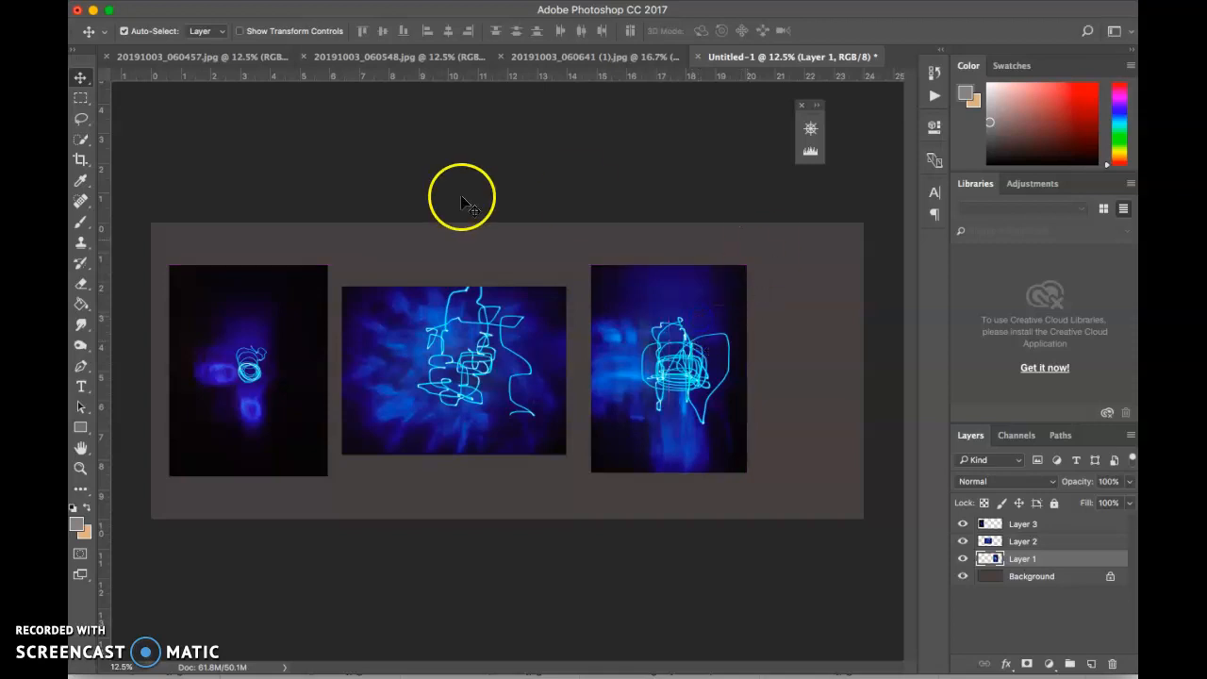
Crop the canvas to about 20.7 by 8 in, trimming the upper and lower margins and the empty area beyond the rightmost photo.
click(80, 161)
drag(509, 225, 505, 238)
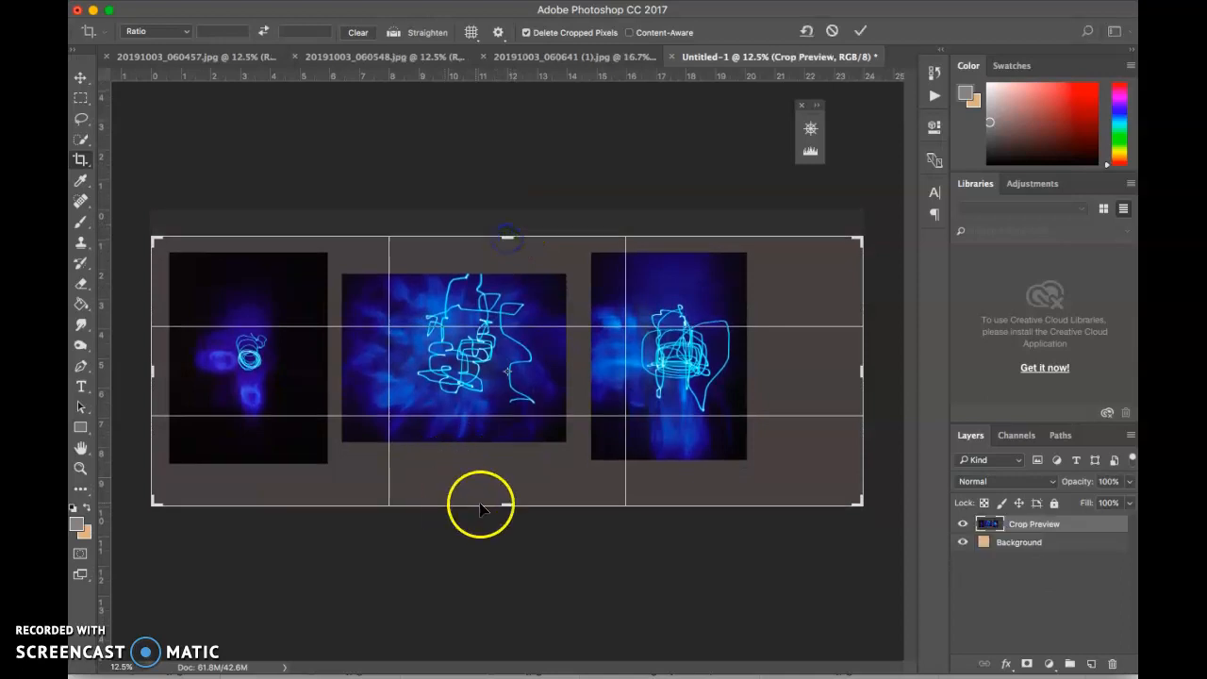
drag(510, 502, 509, 490)
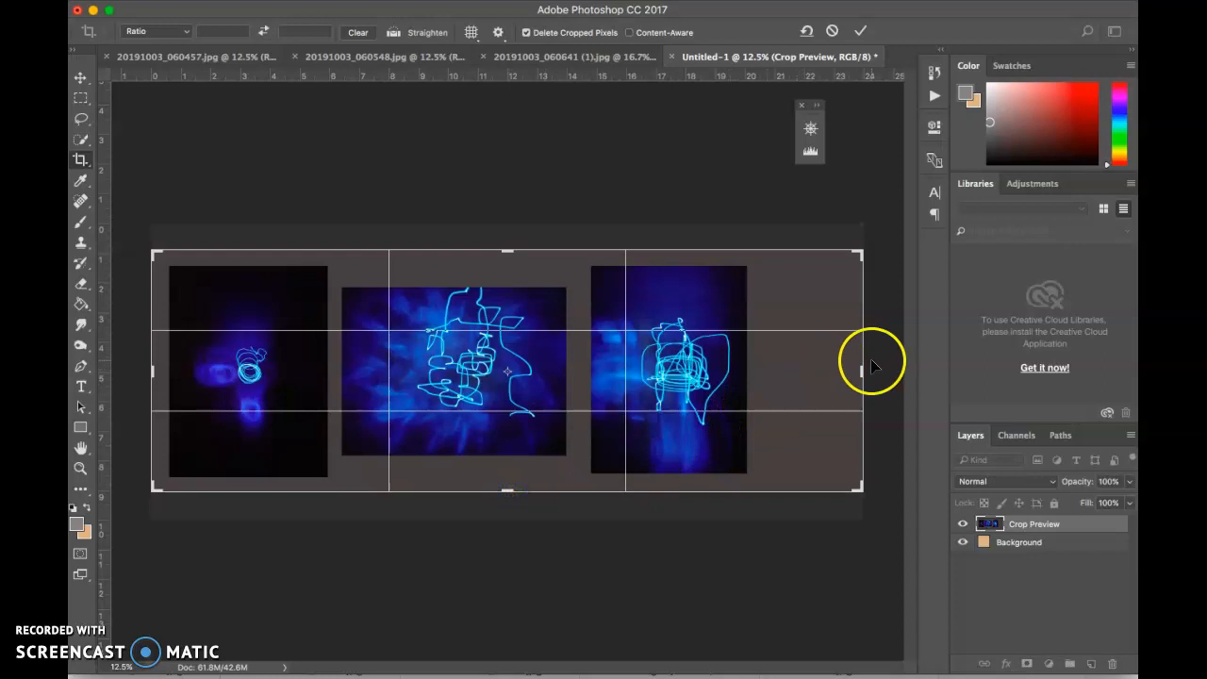
drag(863, 373, 816, 371)
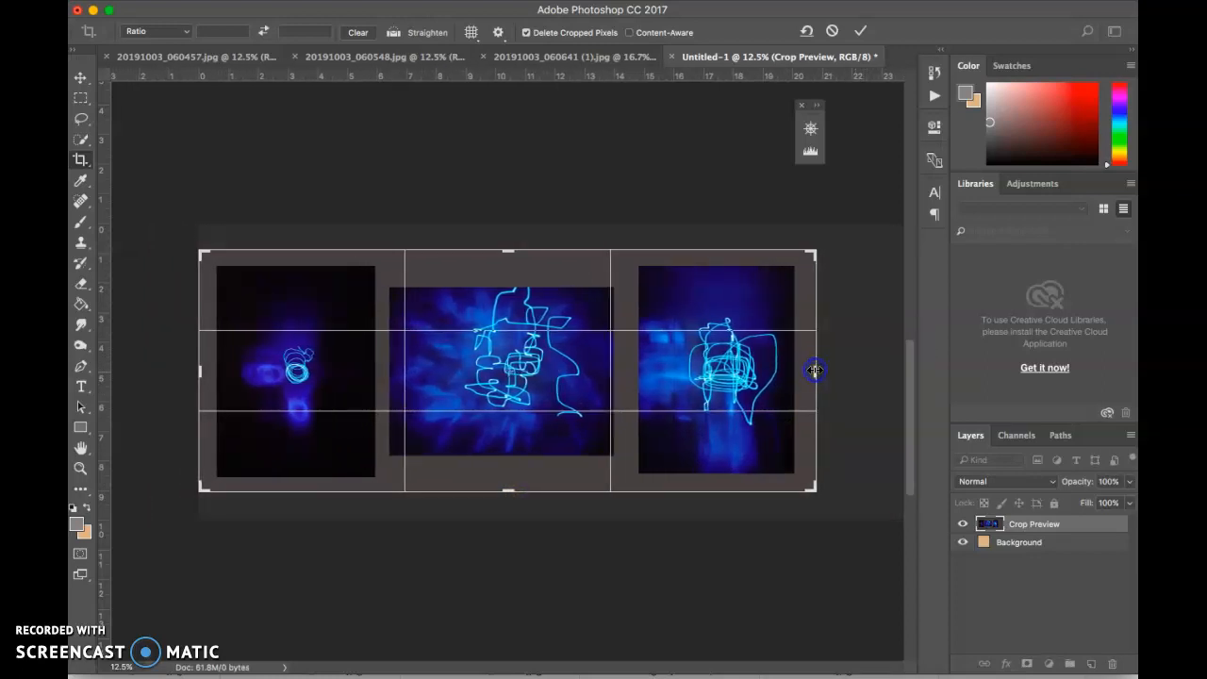
click(695, 445)
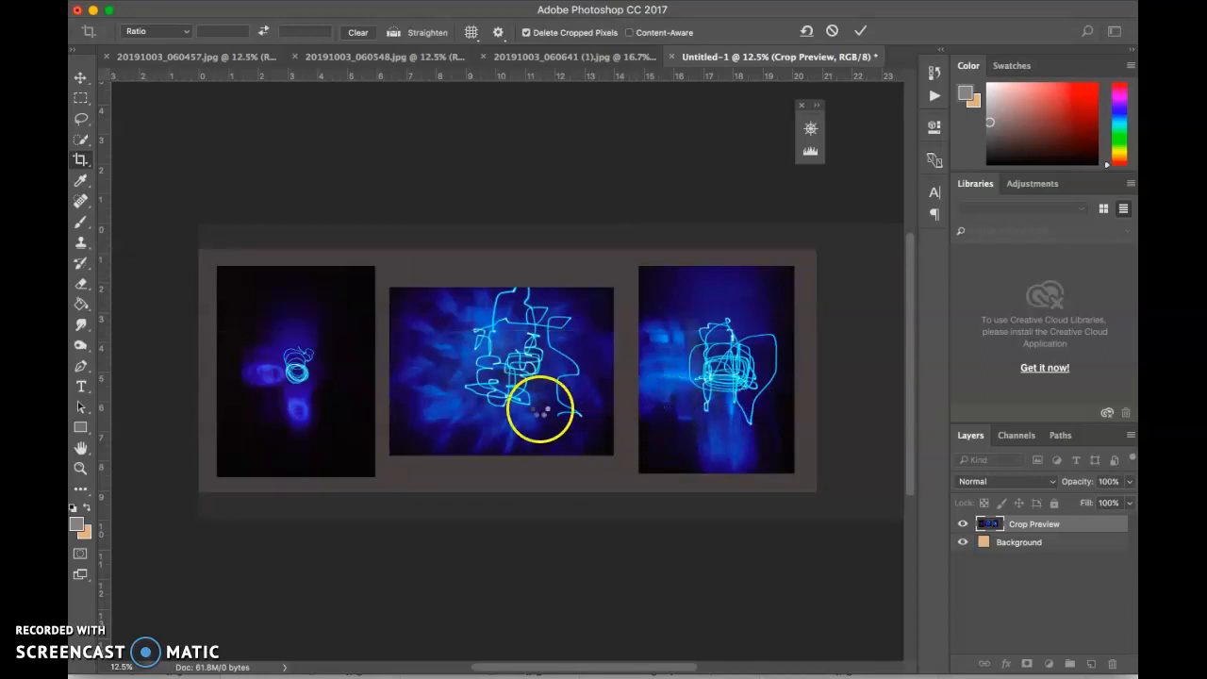
key(Return)
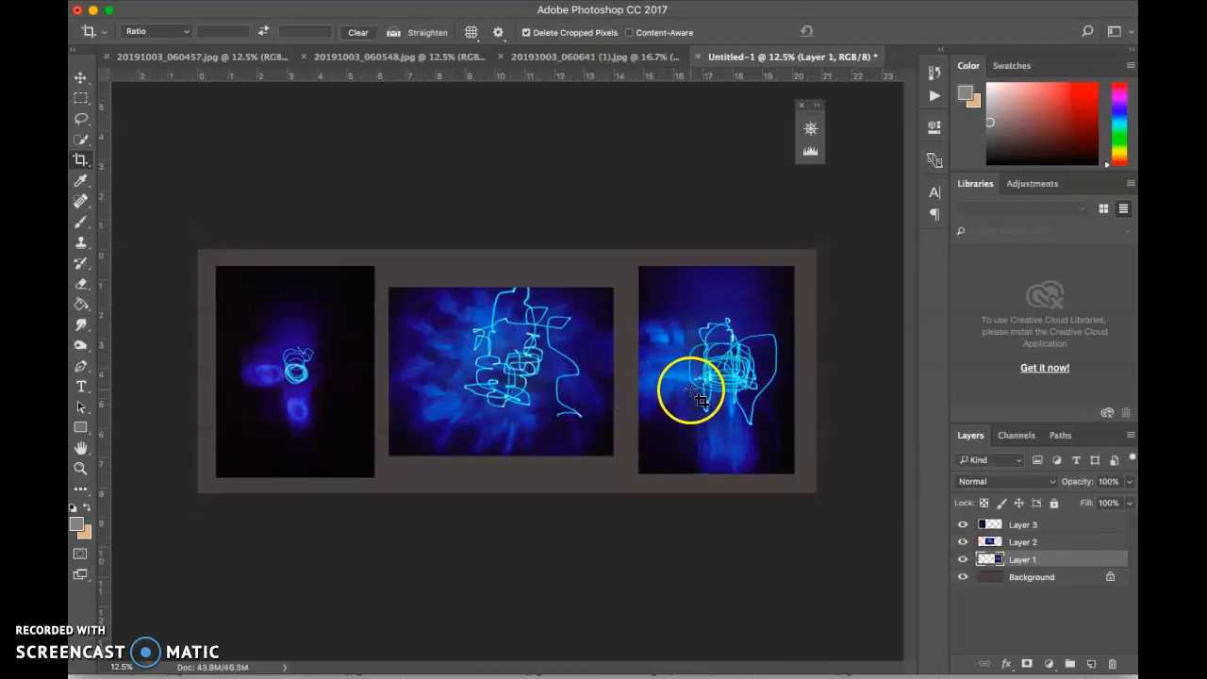
Move the middle photo slightly right to even out the gaps to its neighbouring photos.
click(80, 76)
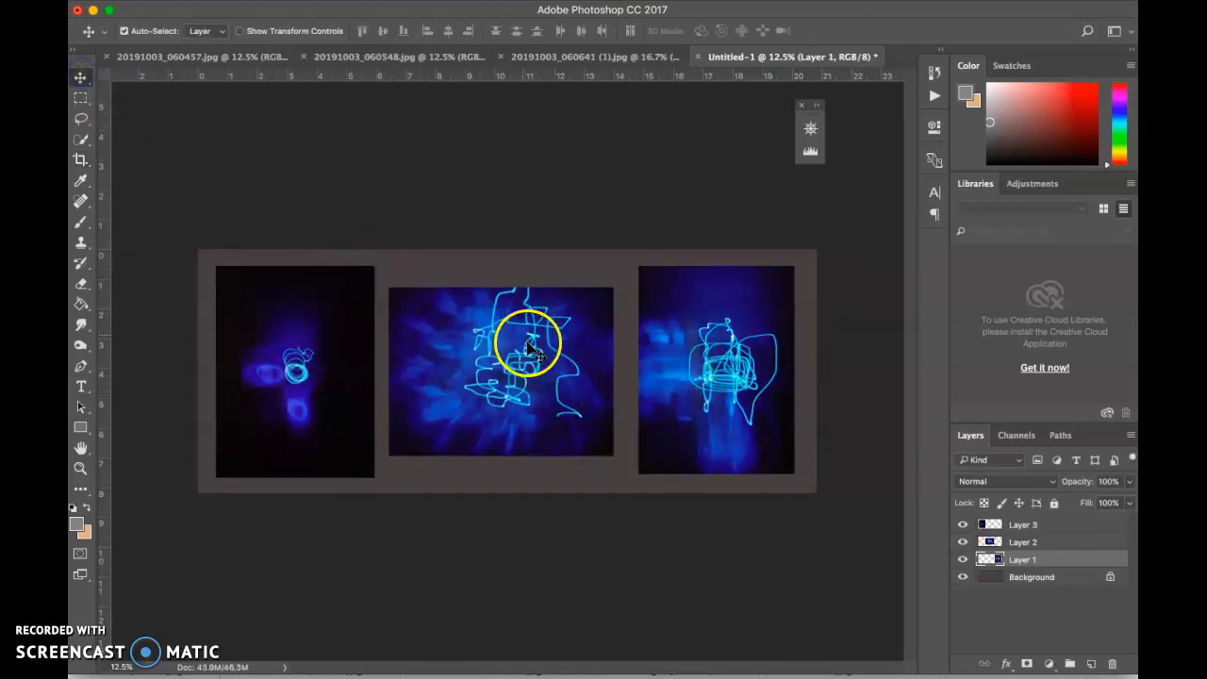
drag(528, 385, 534, 386)
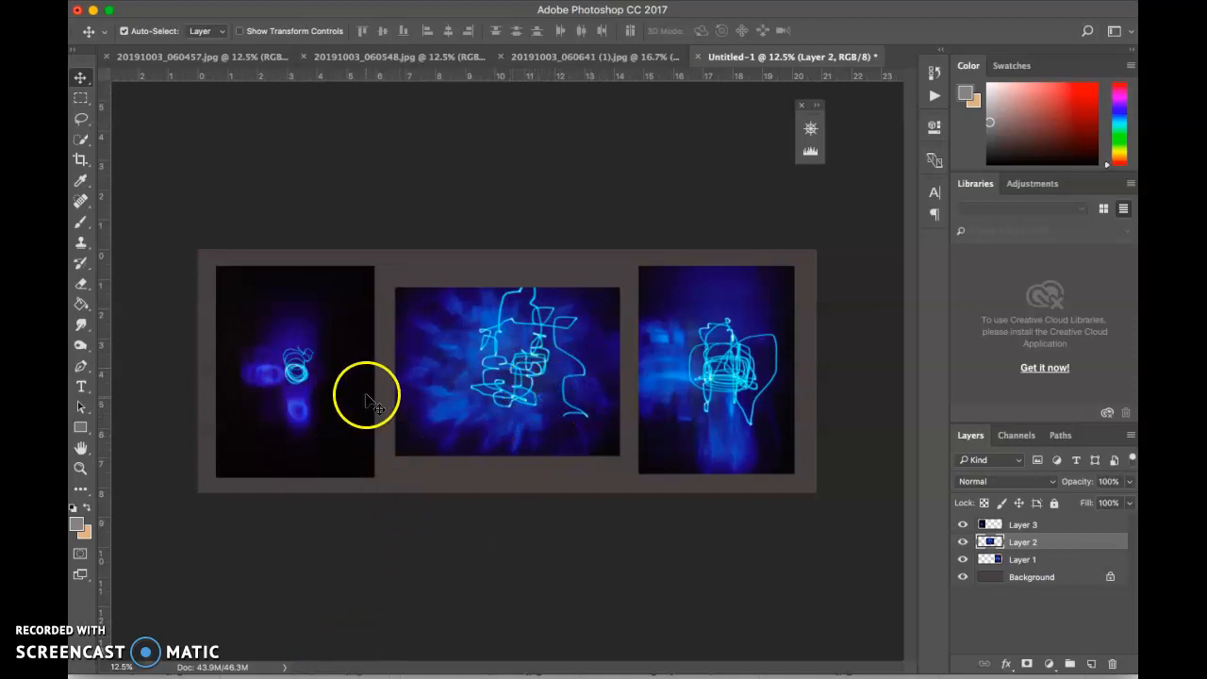
Add an off-white 2 px outside stroke at 84% opacity to the leftmost photo's layer.
click(279, 409)
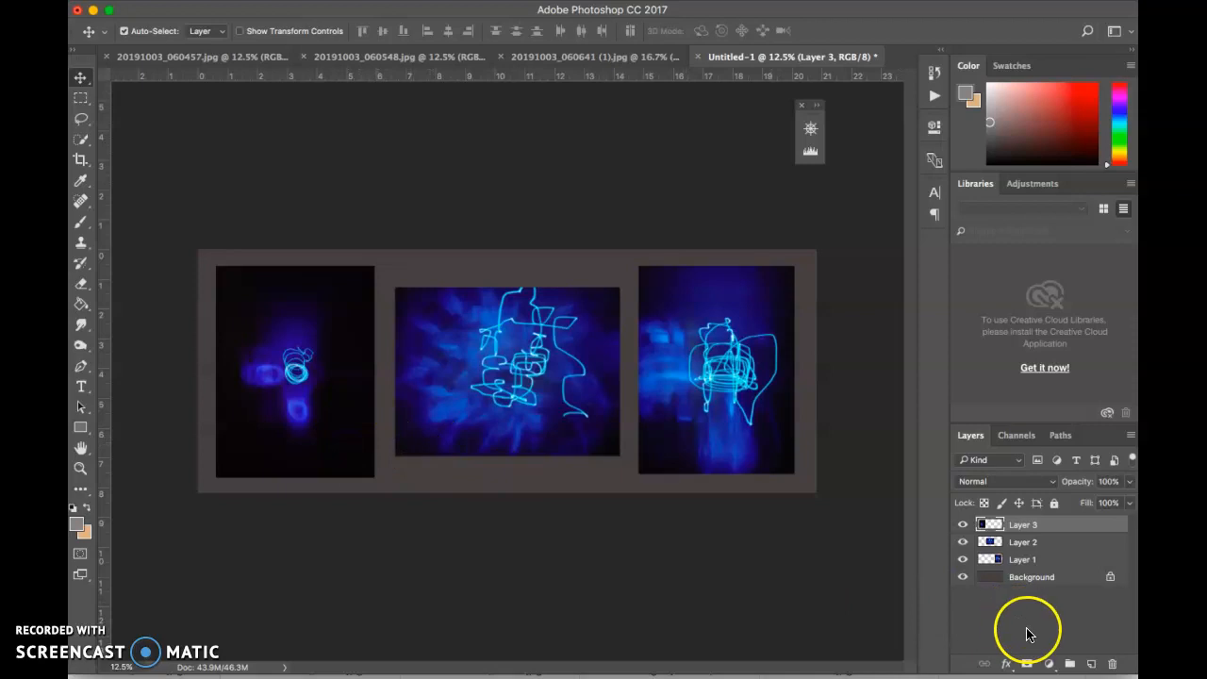
click(1007, 665)
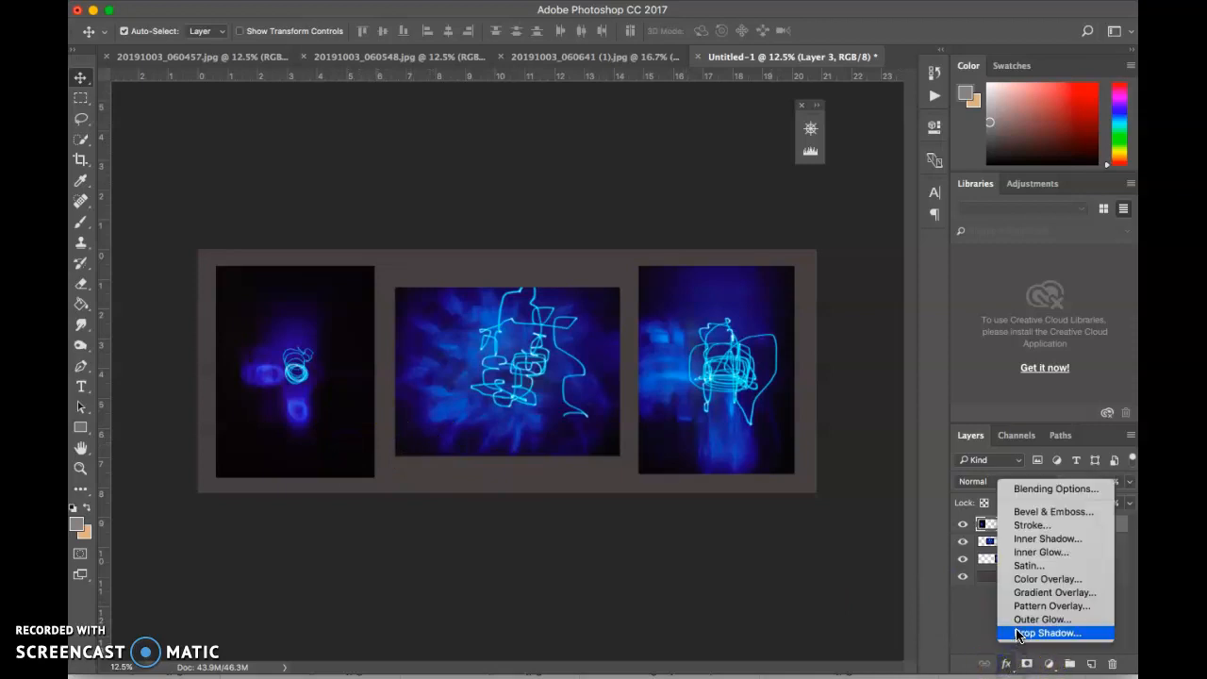
click(1025, 530)
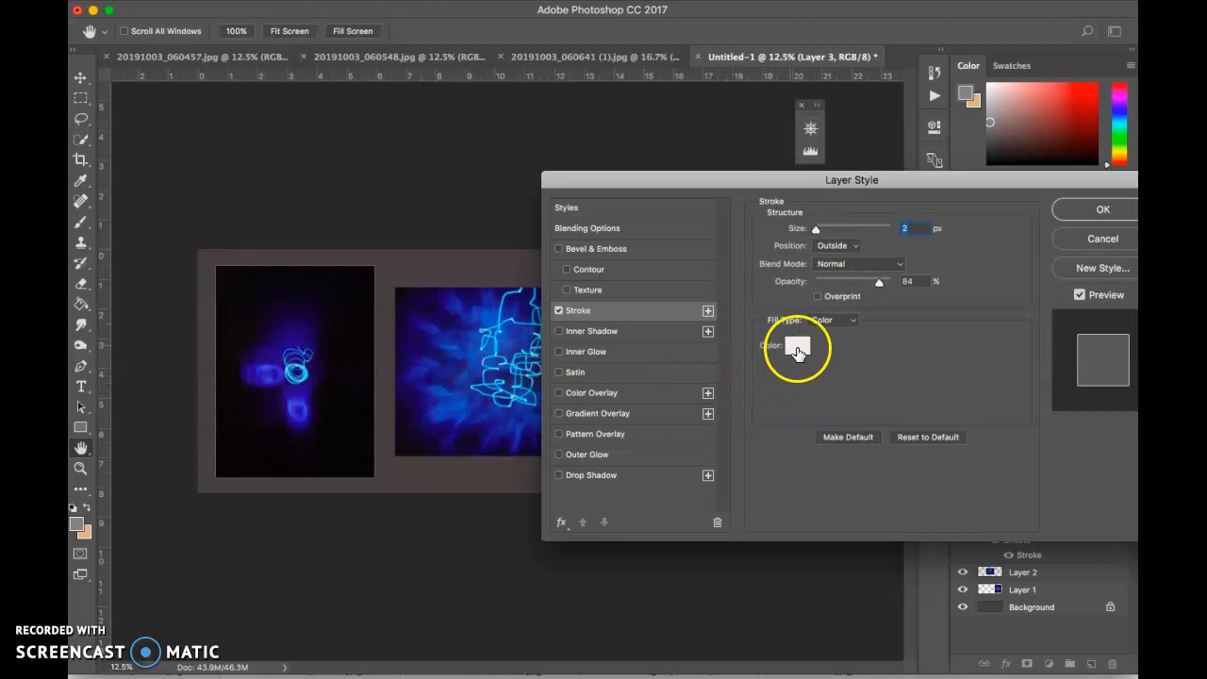
click(1101, 210)
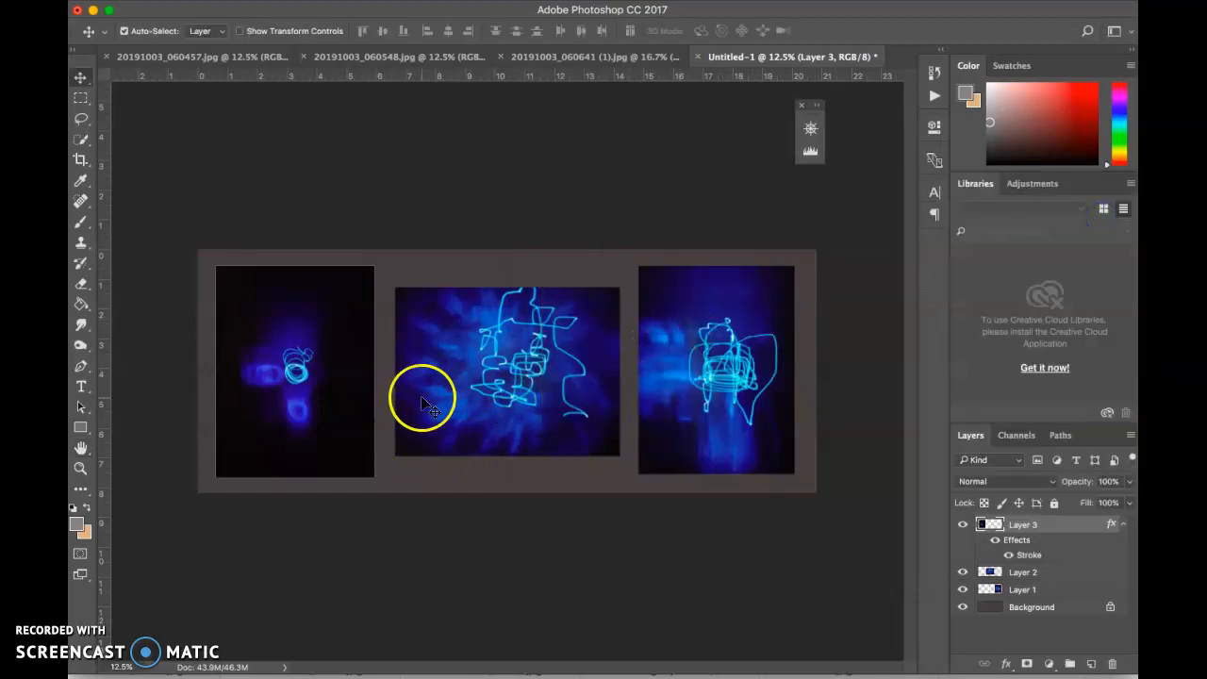
Give the middle photo's layer the same off-white stroke, 2 px outside at 84% opacity.
click(425, 405)
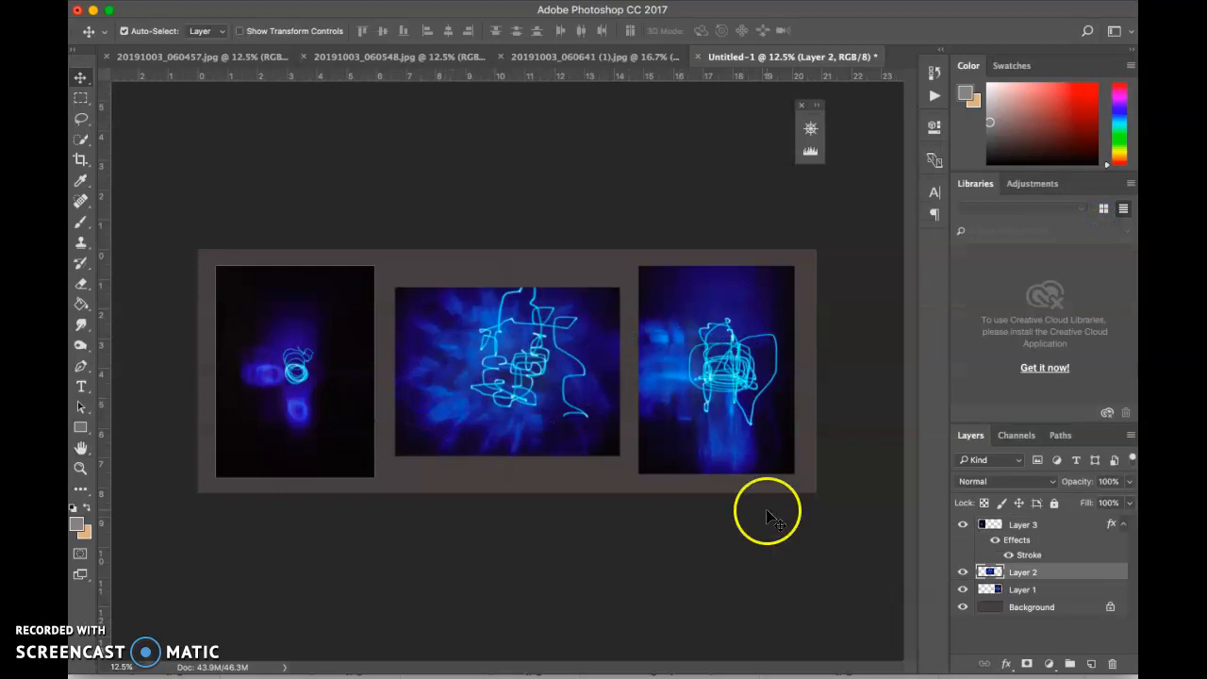
click(1005, 664)
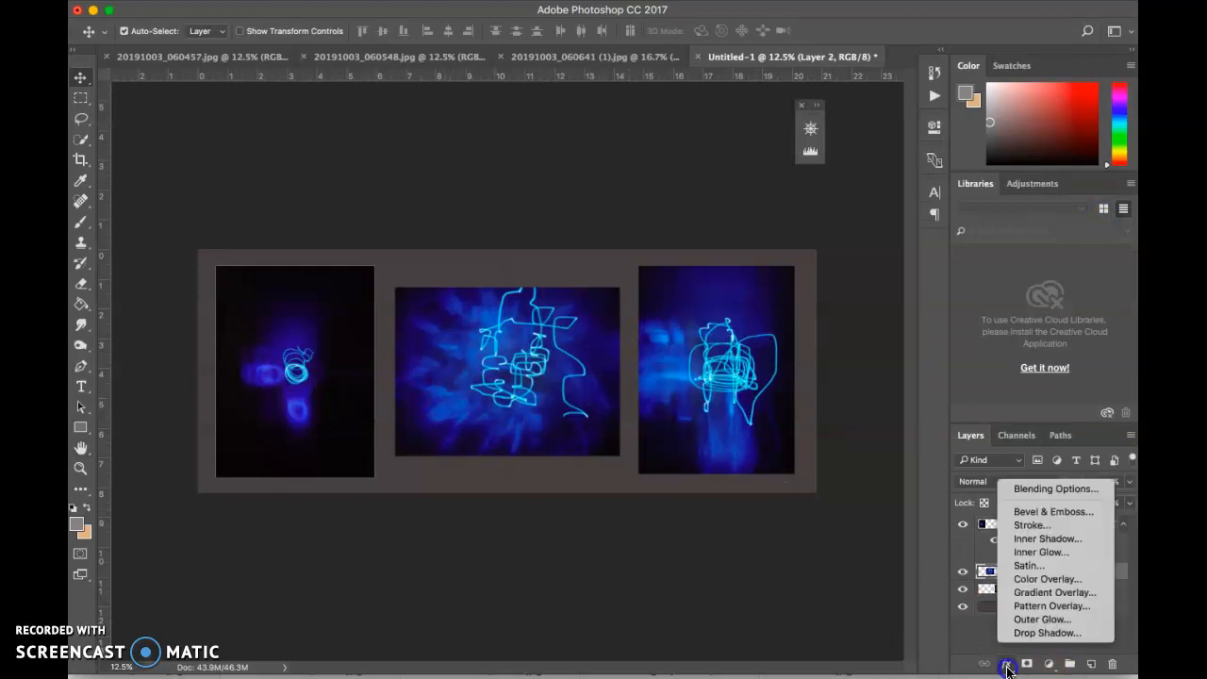
click(1019, 525)
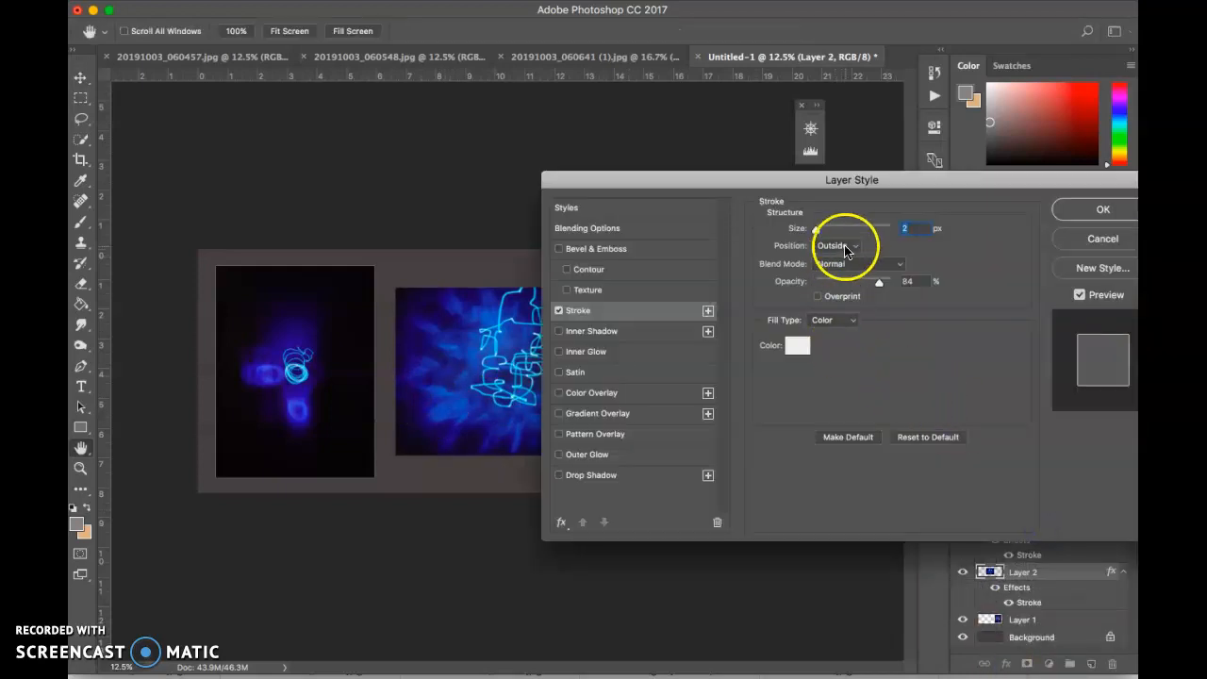
click(1106, 215)
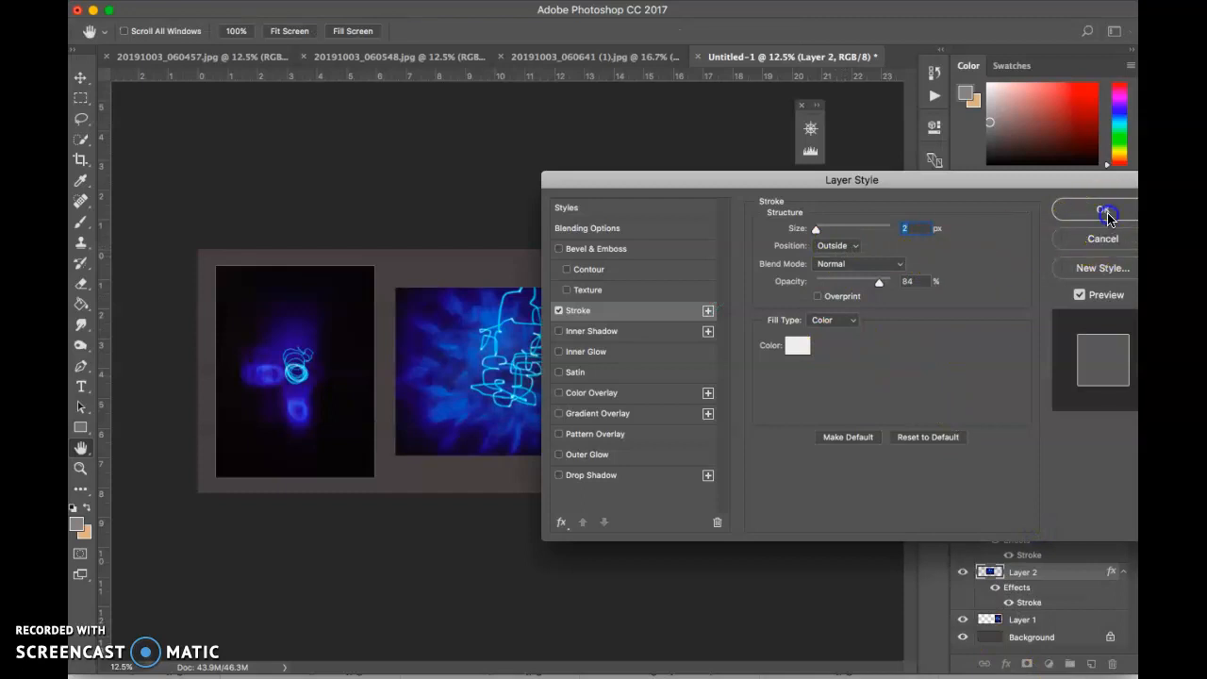
Apply an off-white stroke to the rightmost photo's layer, 2 px wide, positioned outside, at 84% opacity.
click(732, 421)
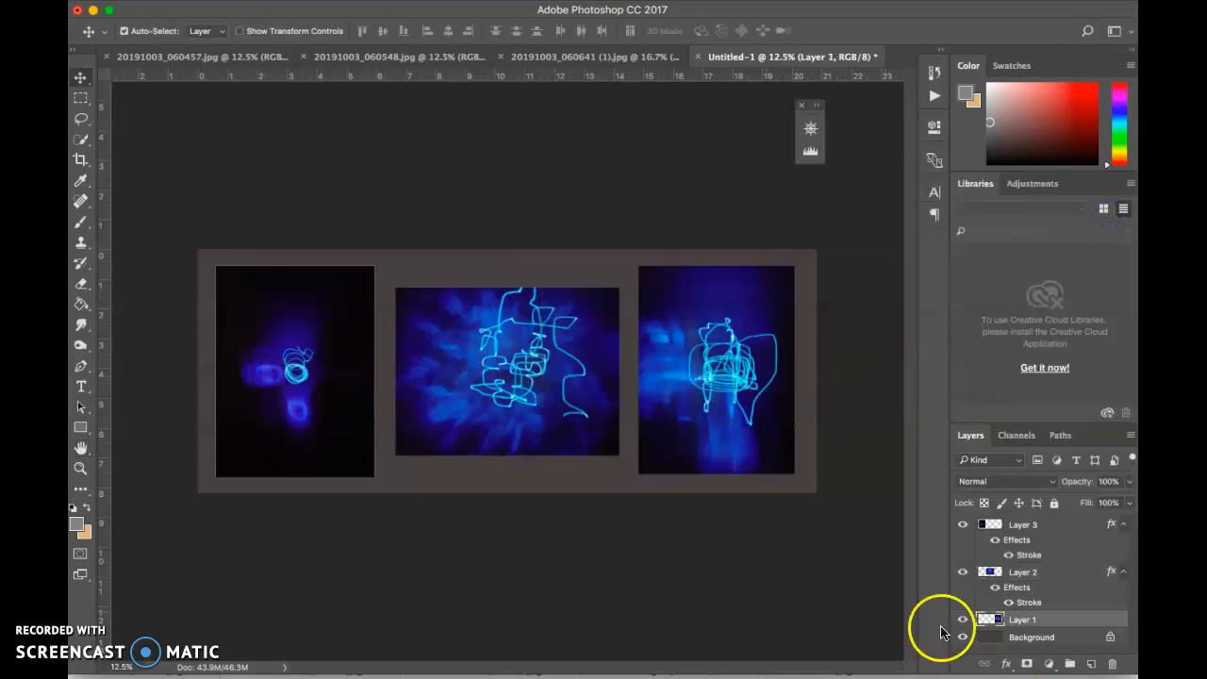
click(1007, 665)
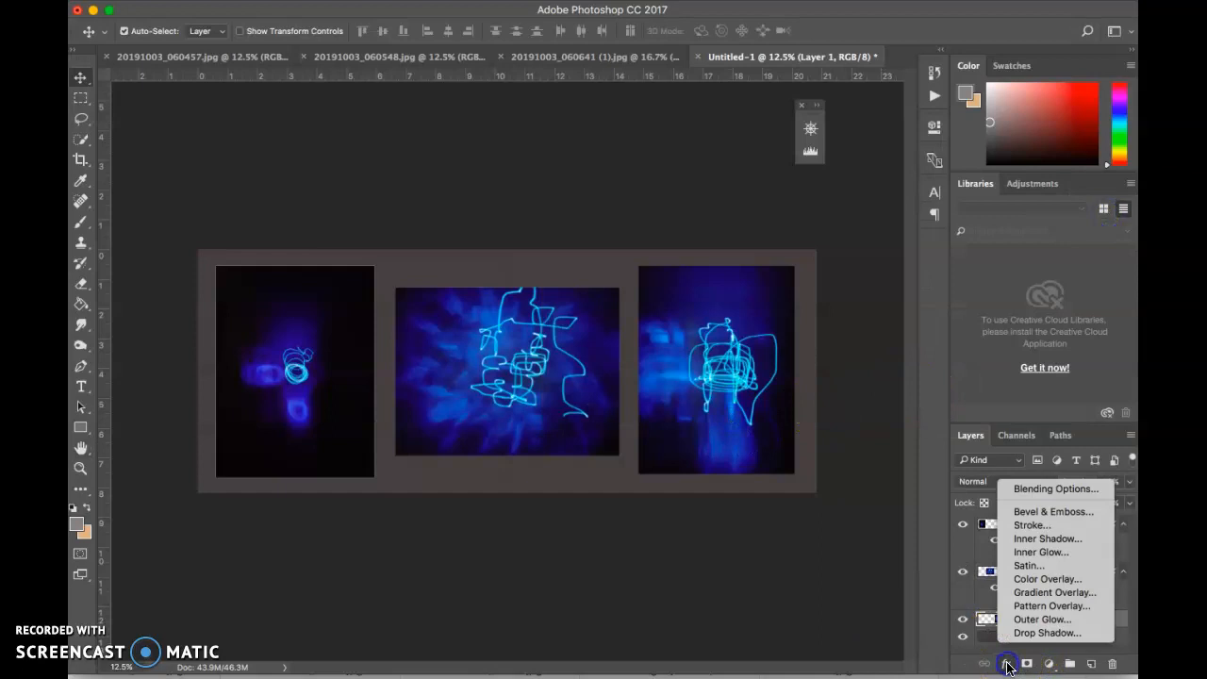
click(1014, 524)
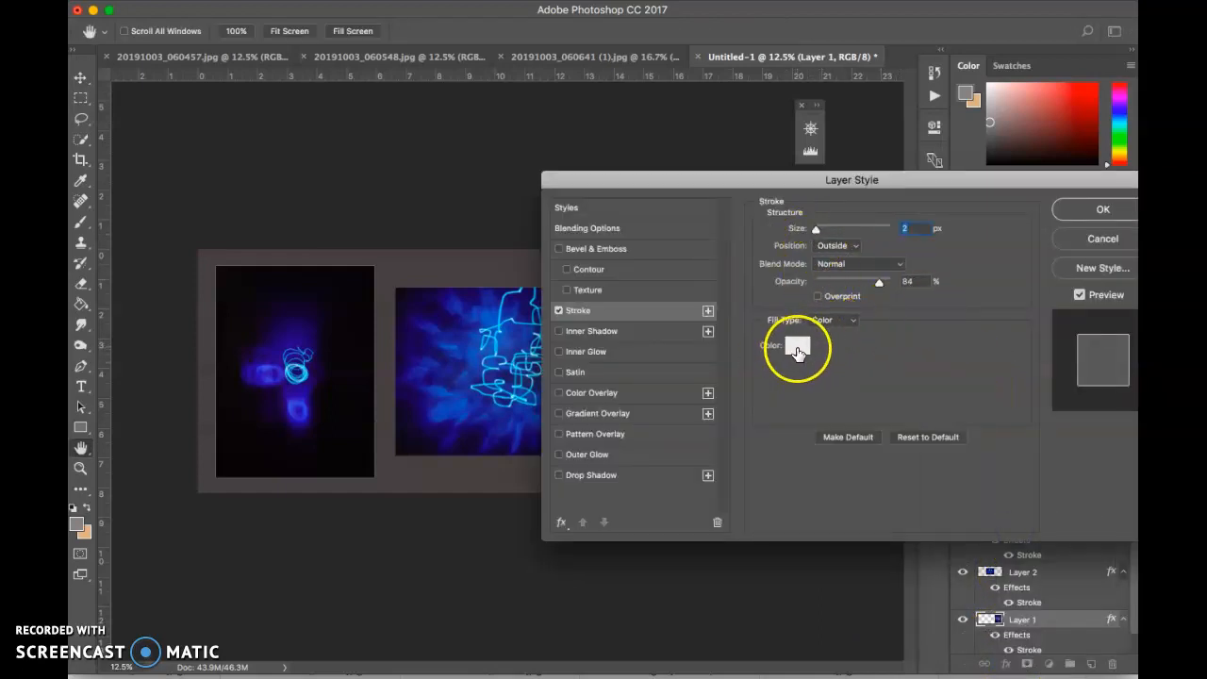
click(1094, 210)
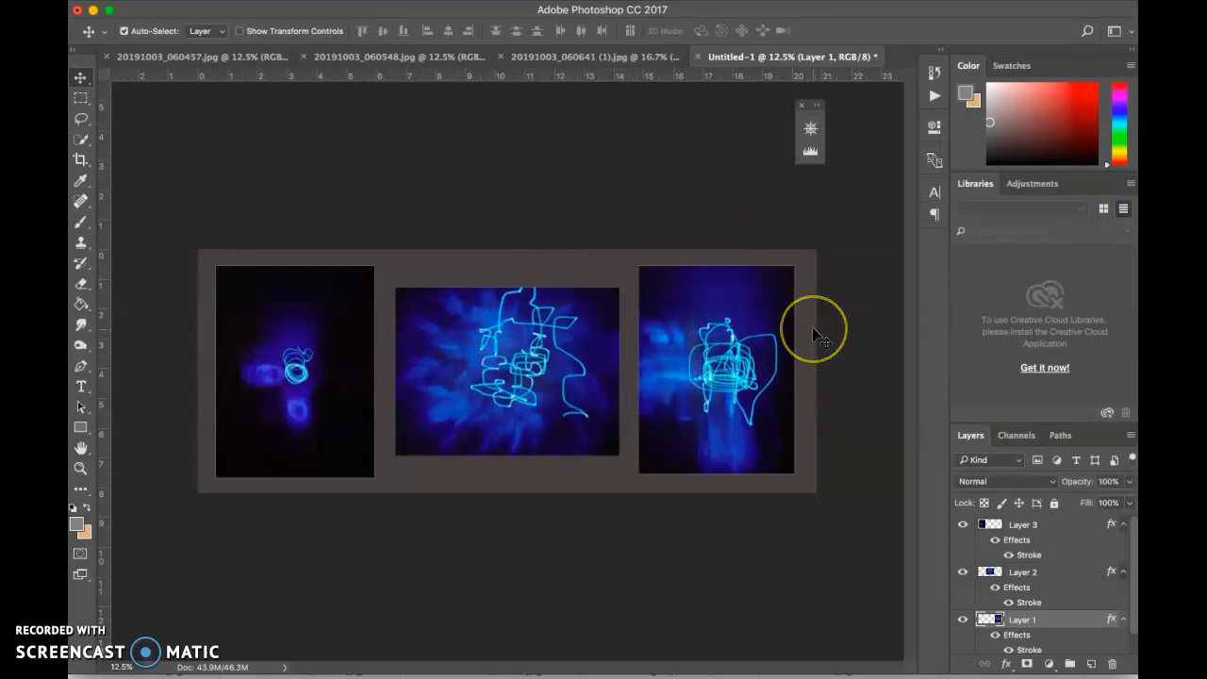
Deselect the photo layer and select the Background layer.
key(super)
key(super+plus)
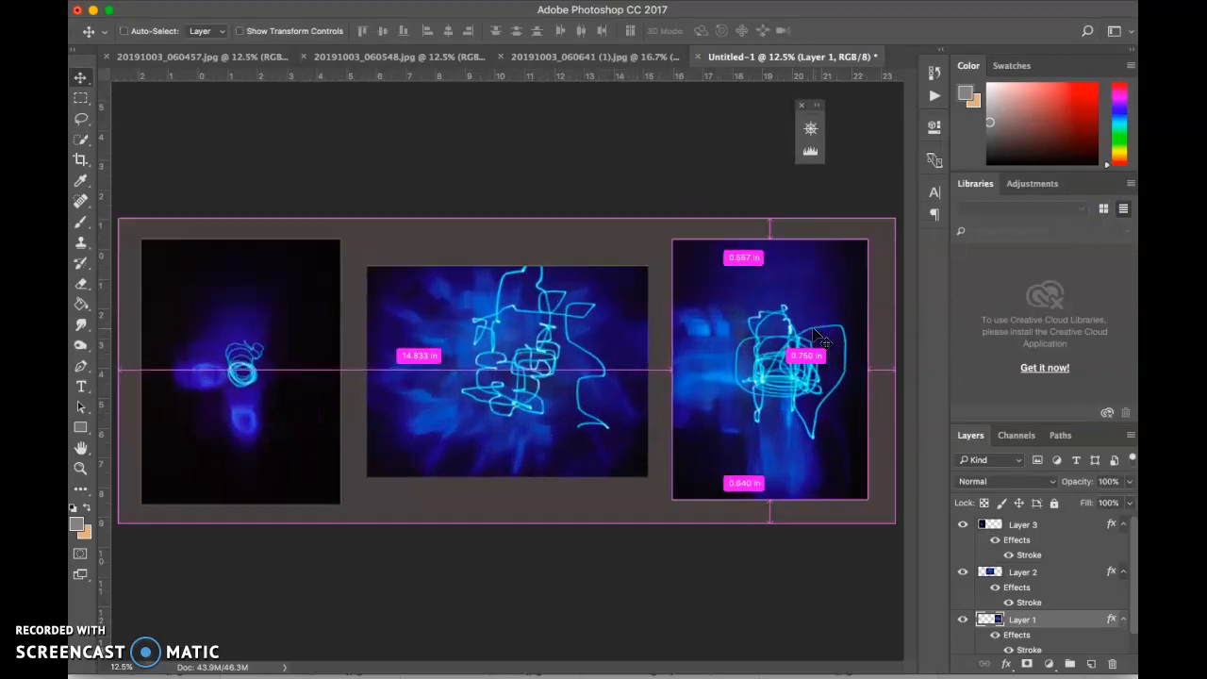
click(662, 581)
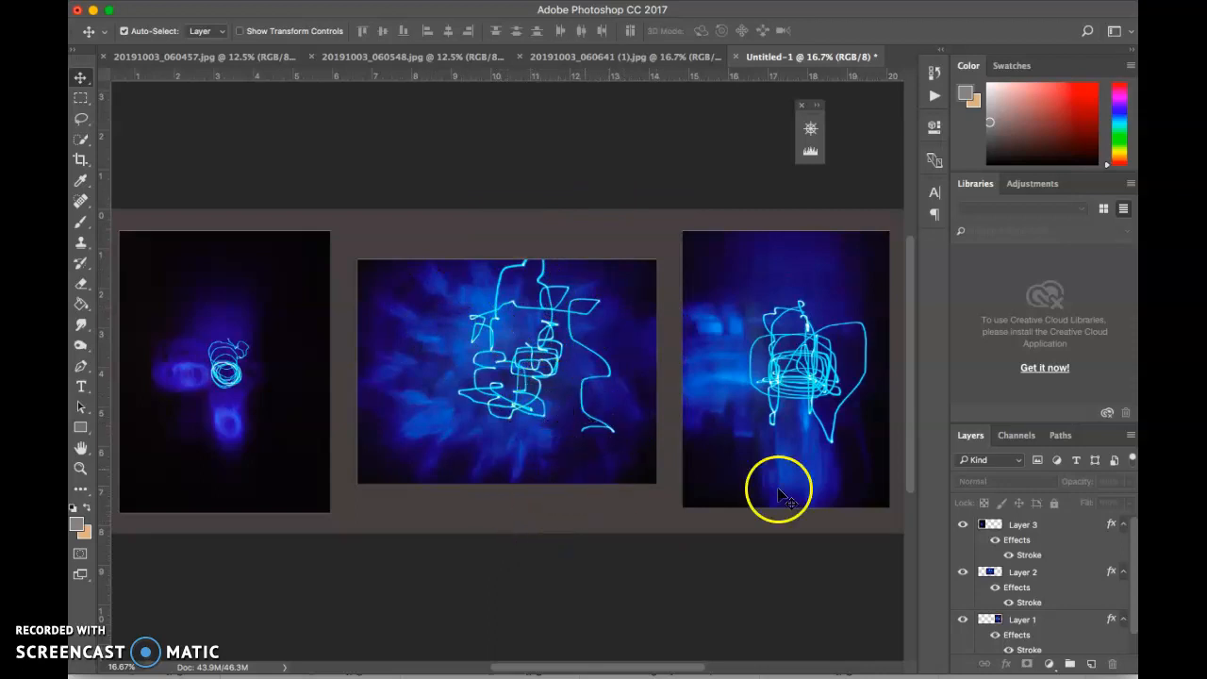
drag(1134, 572, 1134, 614)
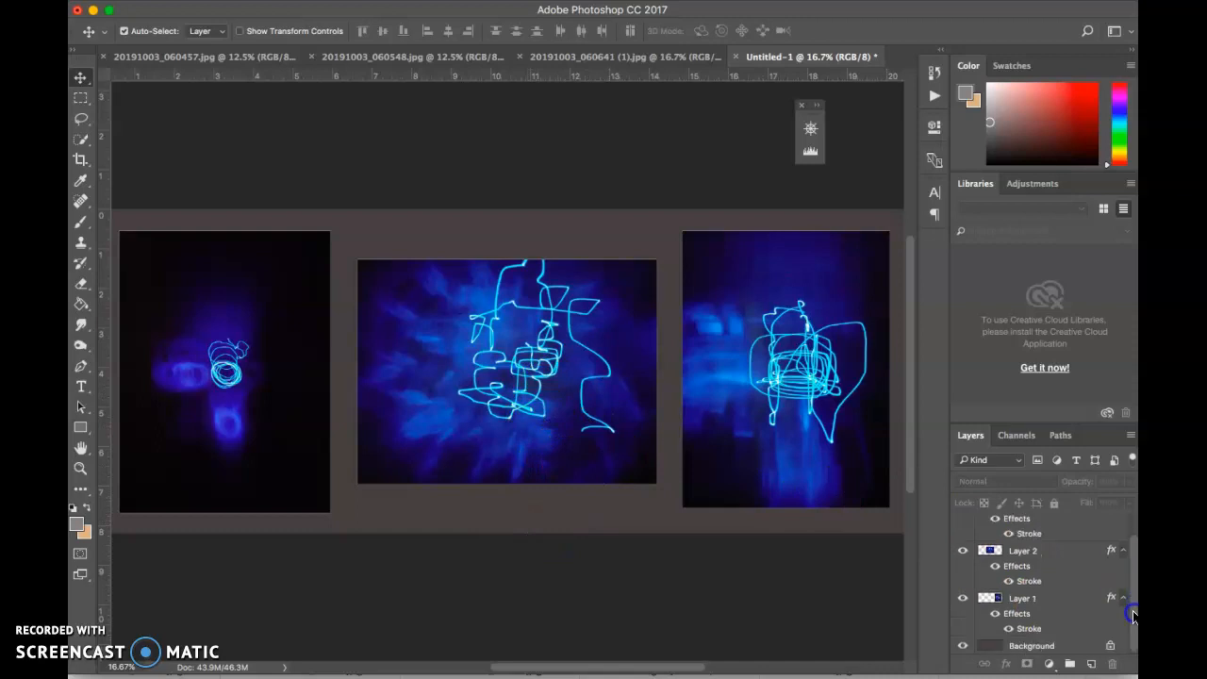
click(985, 646)
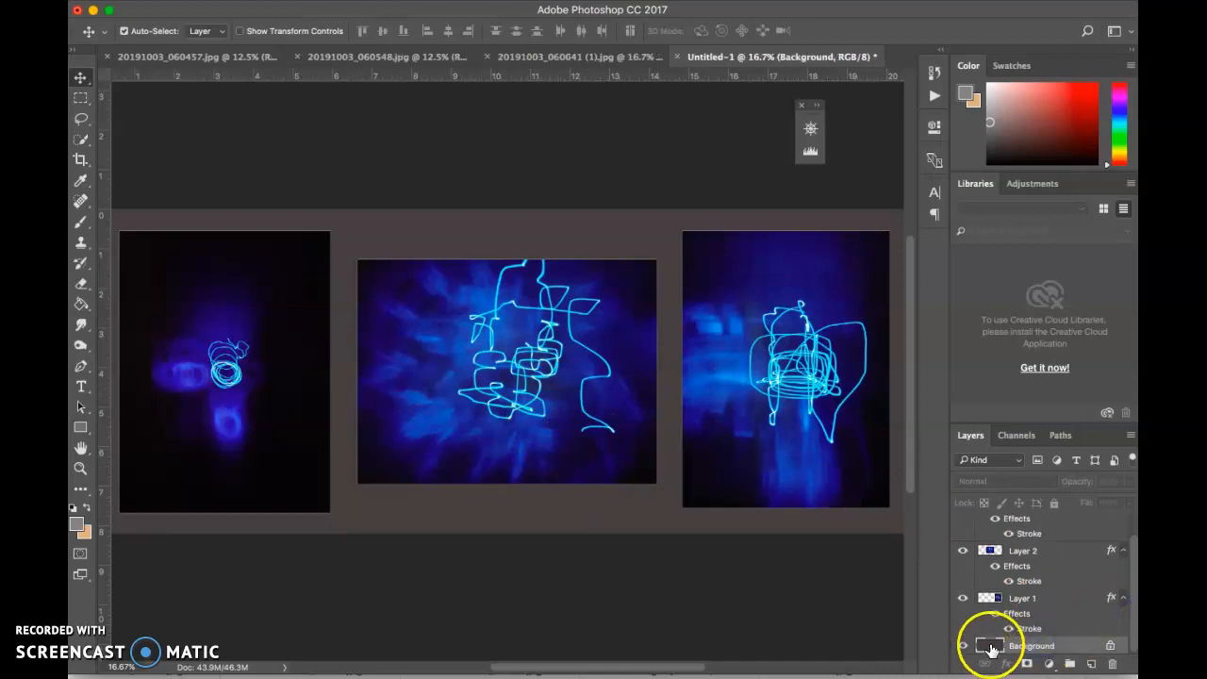
double_click(990, 646)
click(741, 320)
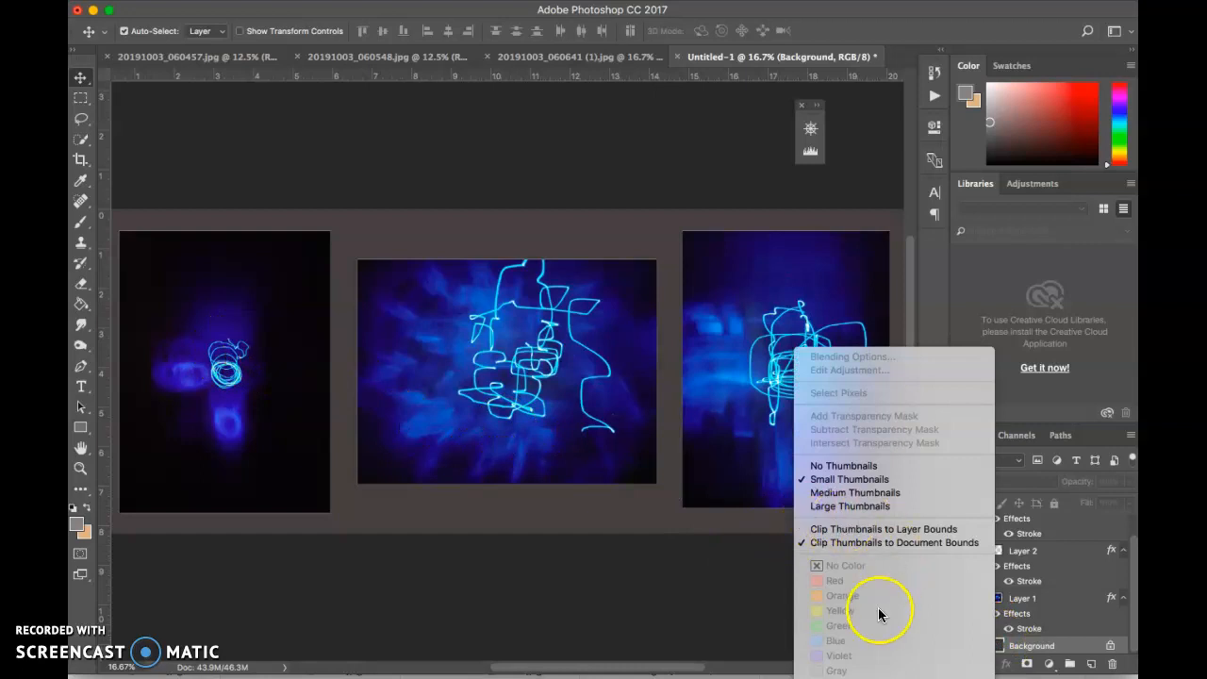
click(692, 574)
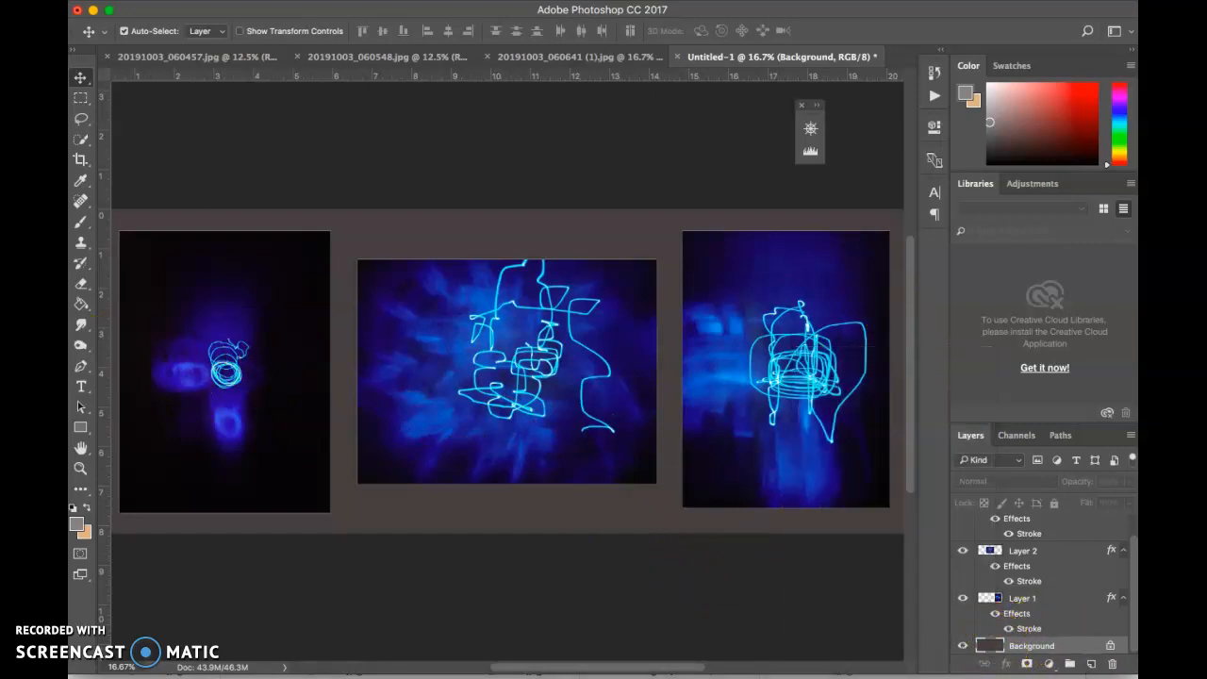
Set the foreground colour to near-black and fill the Background layer with it using the Paint Bucket.
click(78, 524)
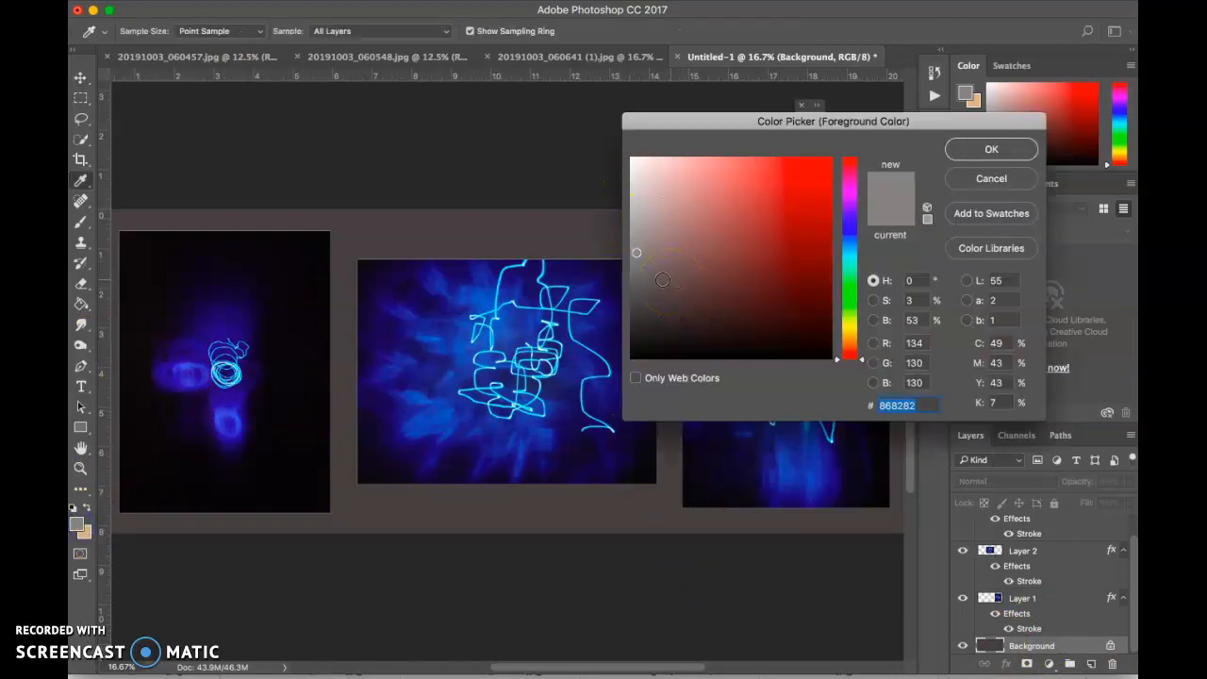
click(641, 346)
click(991, 149)
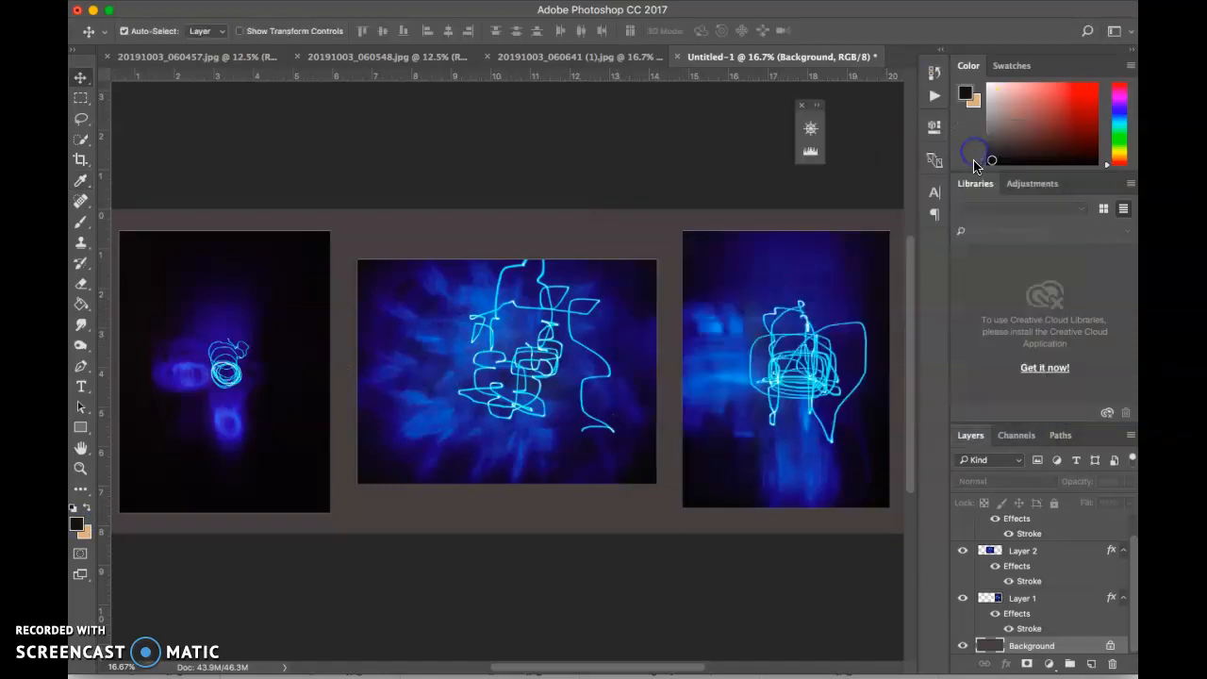
click(81, 304)
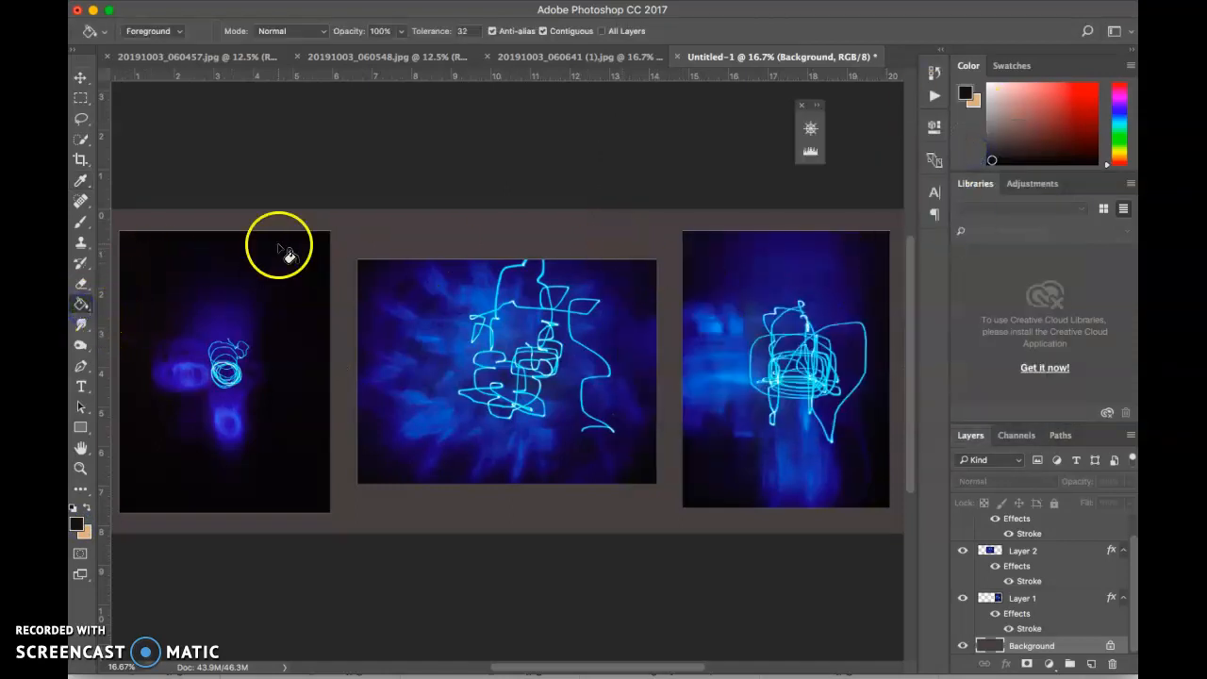
click(394, 235)
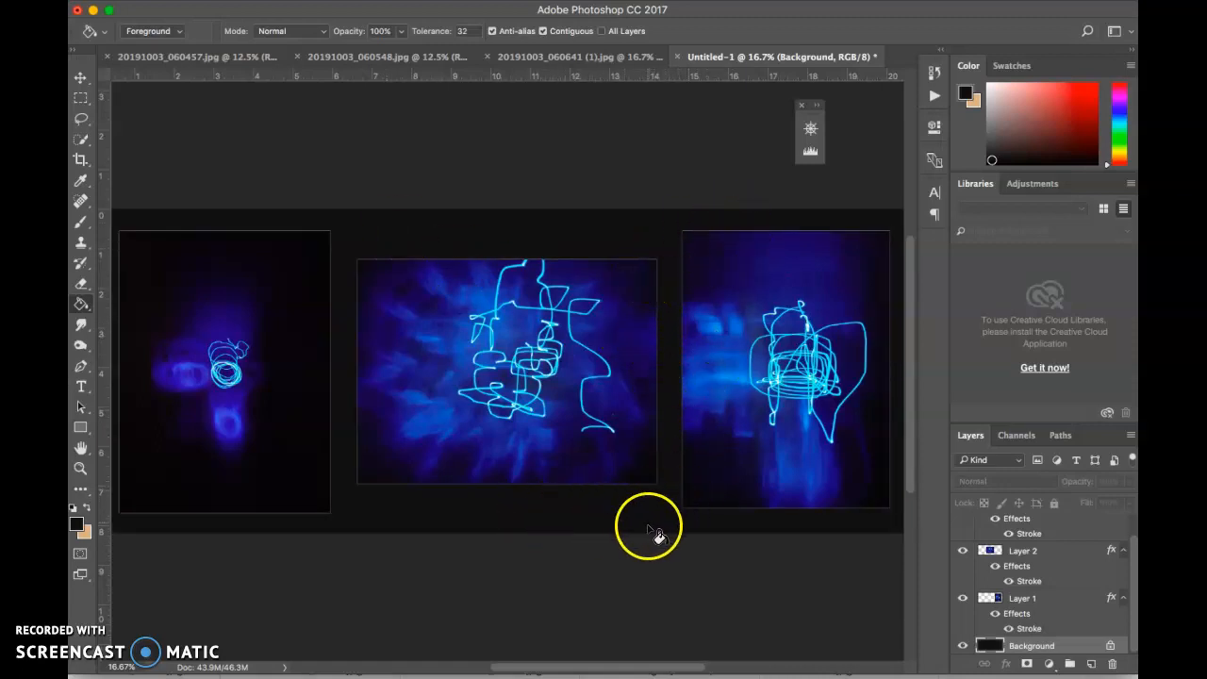
Compare the rightmost photo with and without its stroke by hiding and showing Layer 1's effects.
click(995, 614)
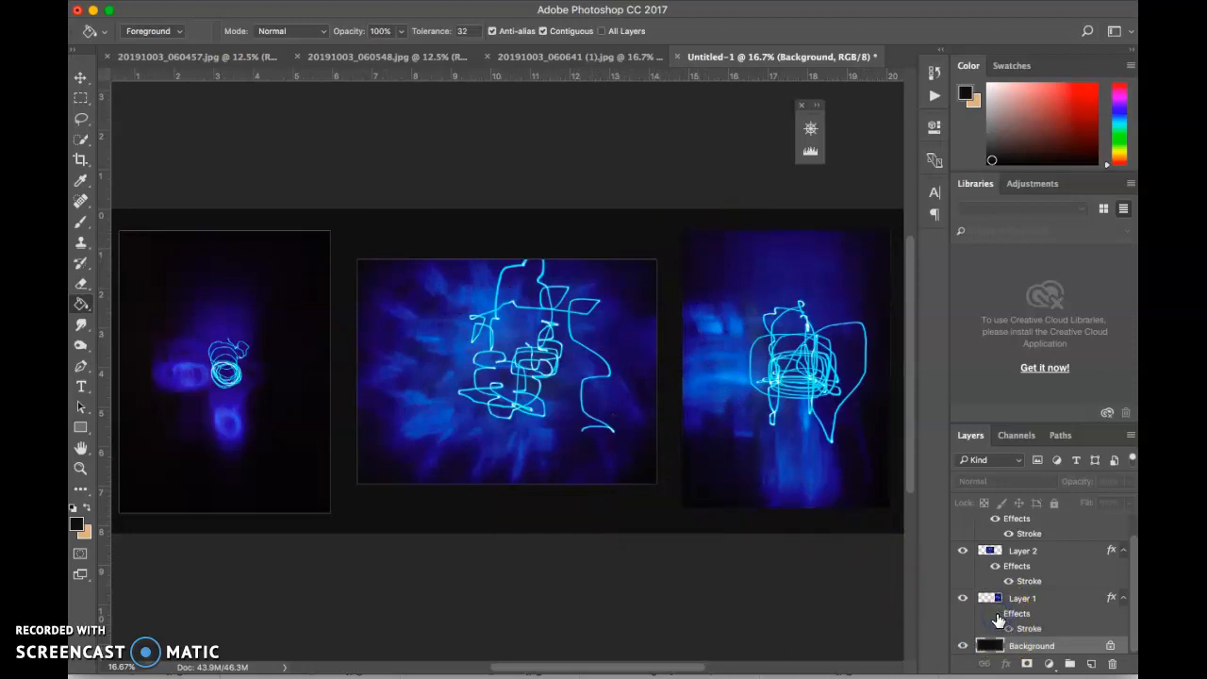
click(996, 614)
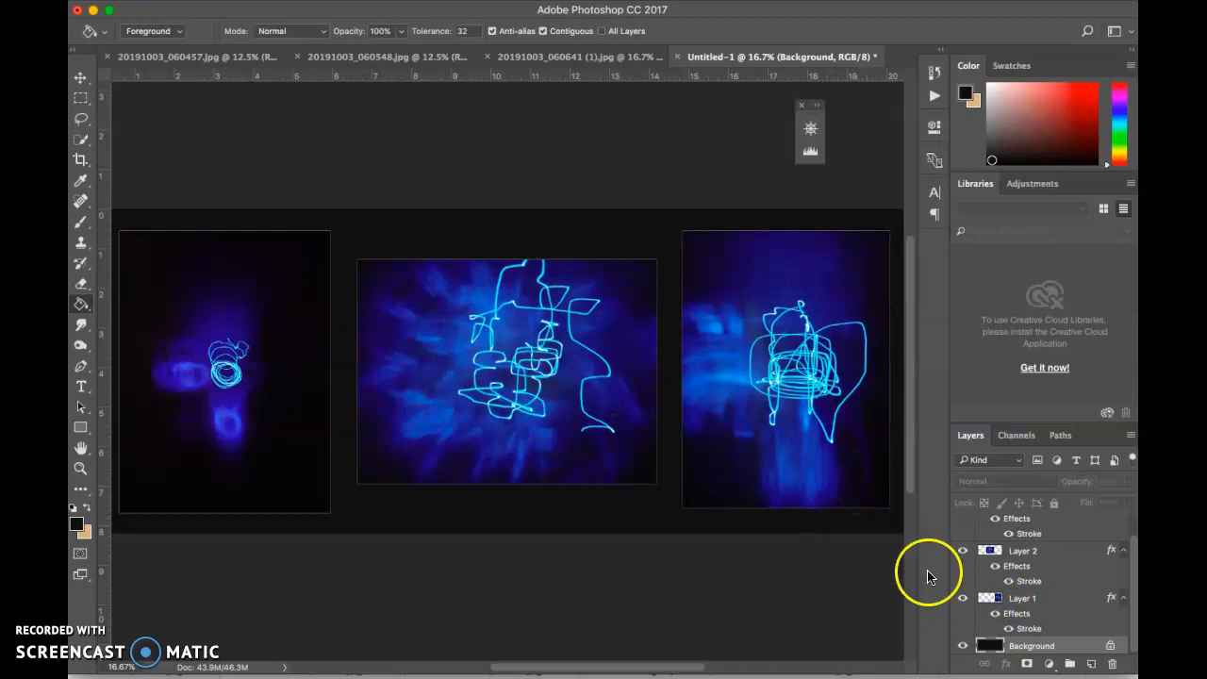
click(995, 615)
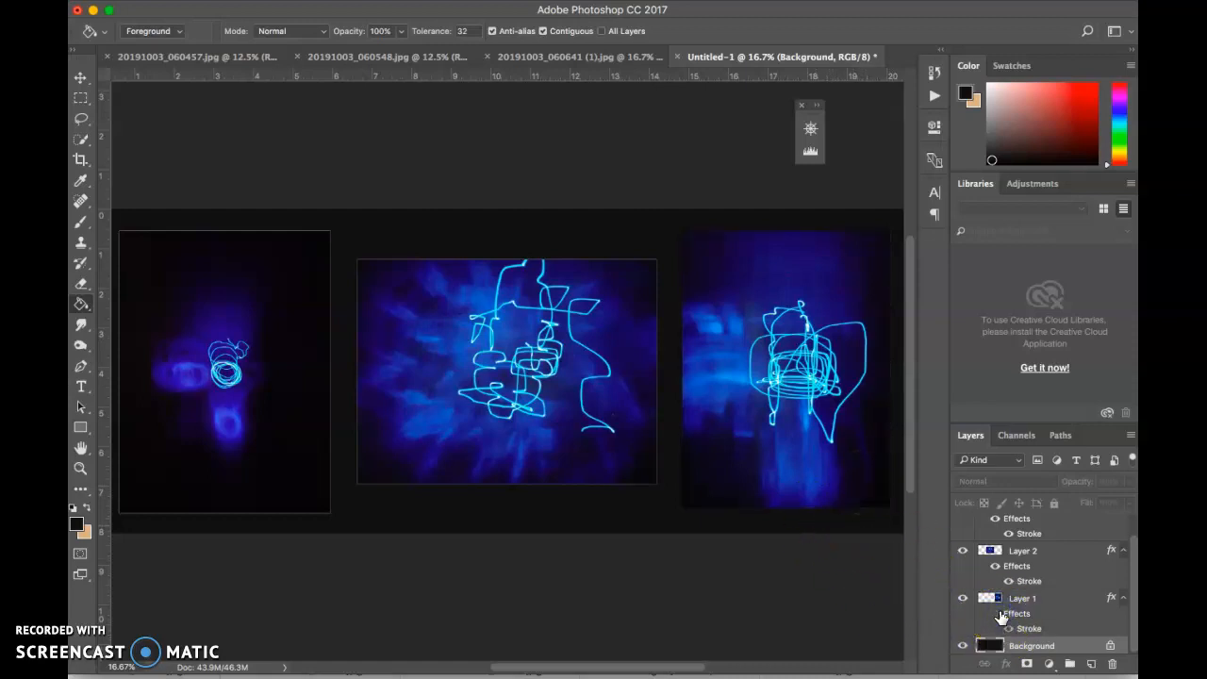
click(996, 615)
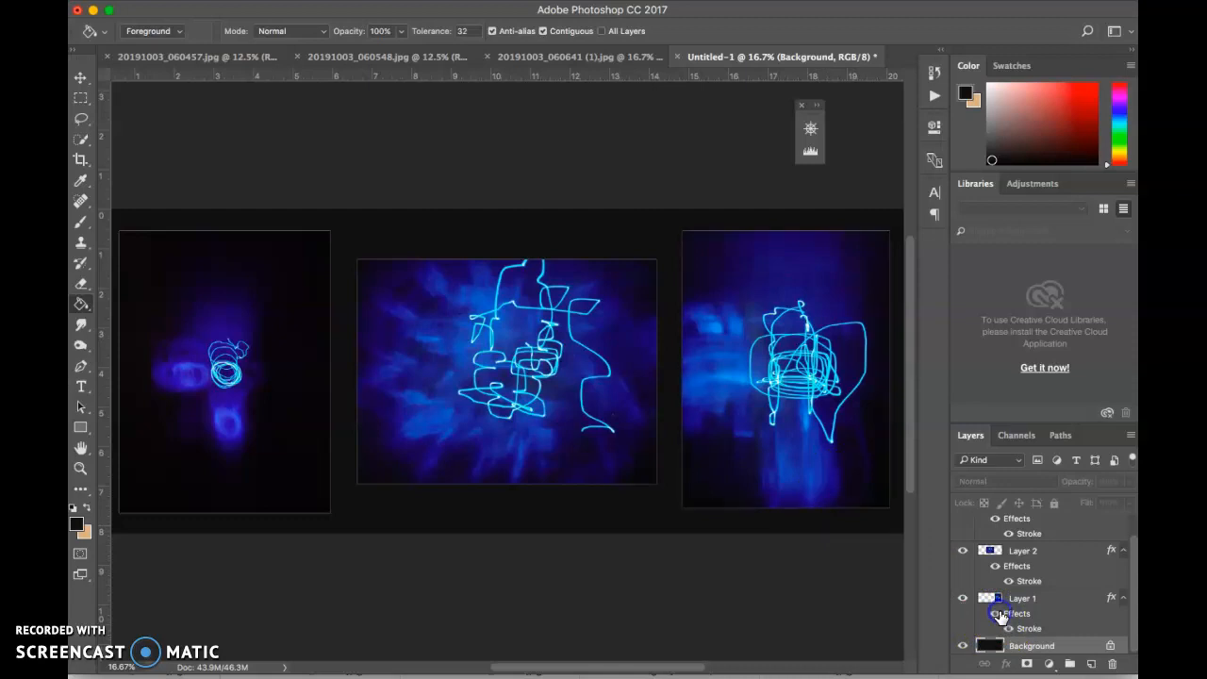